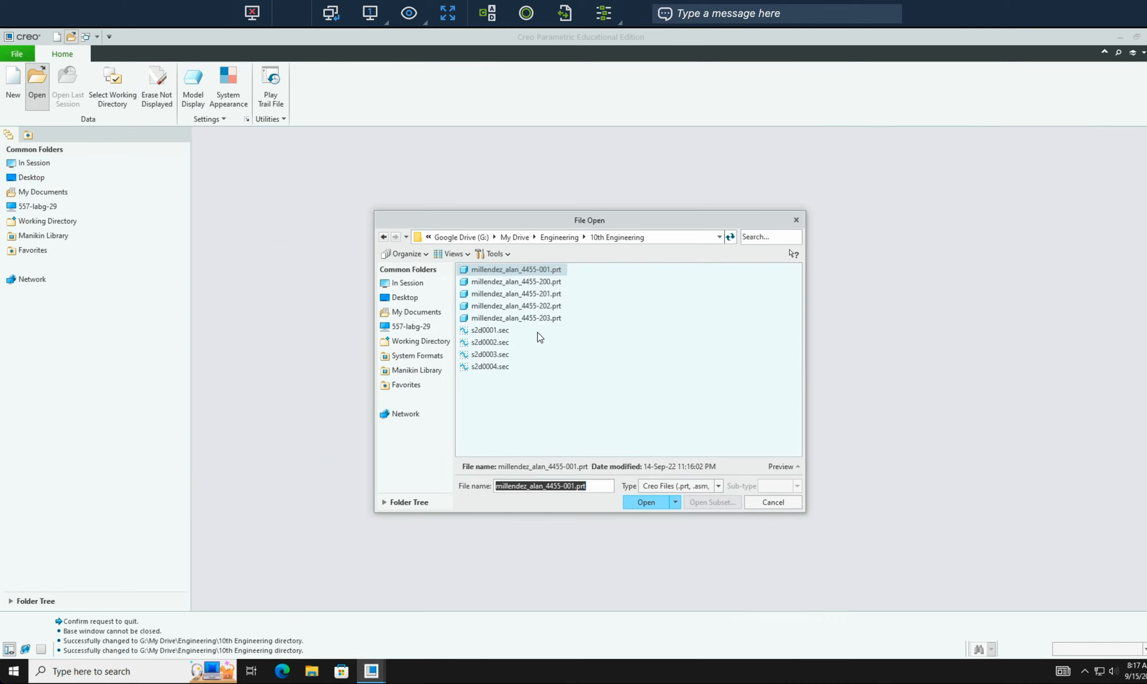
- Open the 4455-203 .prt file from the 10th Engineering folder
double_click(535, 318)
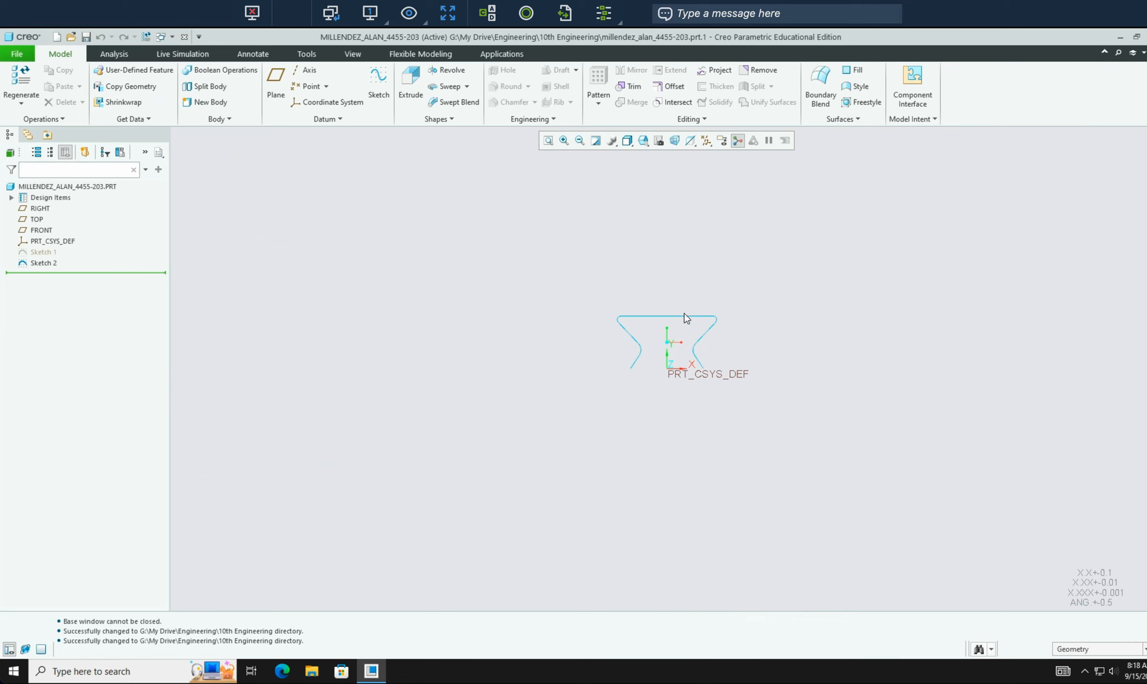
- Edit the definition of Sketch 2 and box-zoom so the whole profile fills the view
left_click(706, 342)
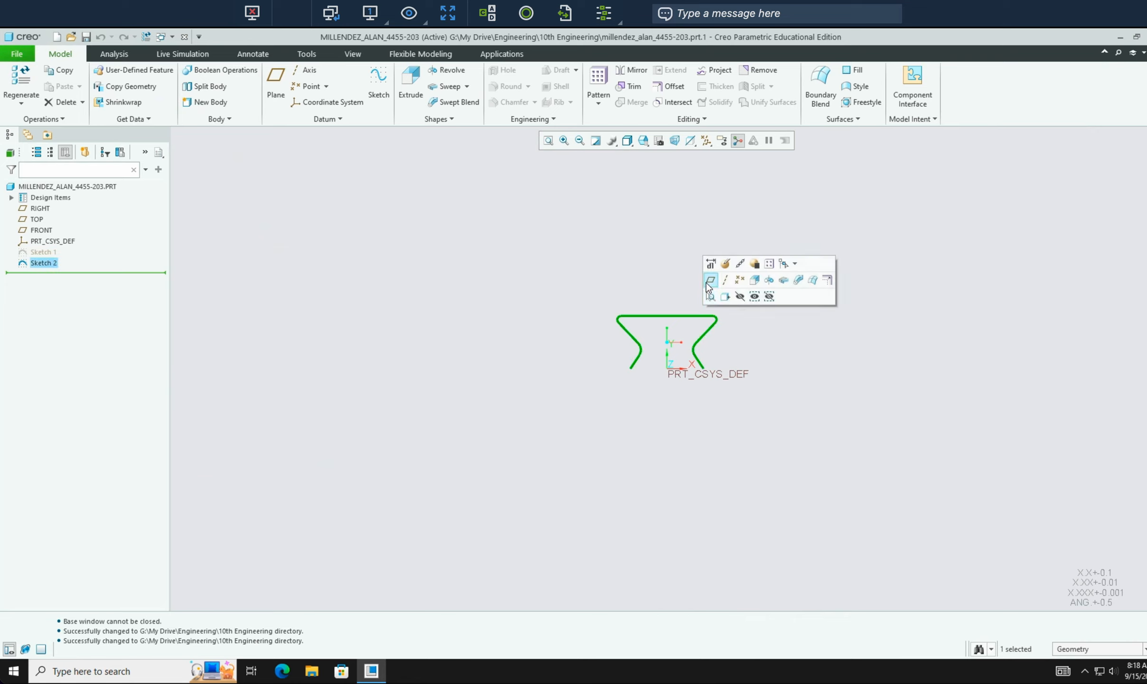
left_click(725, 263)
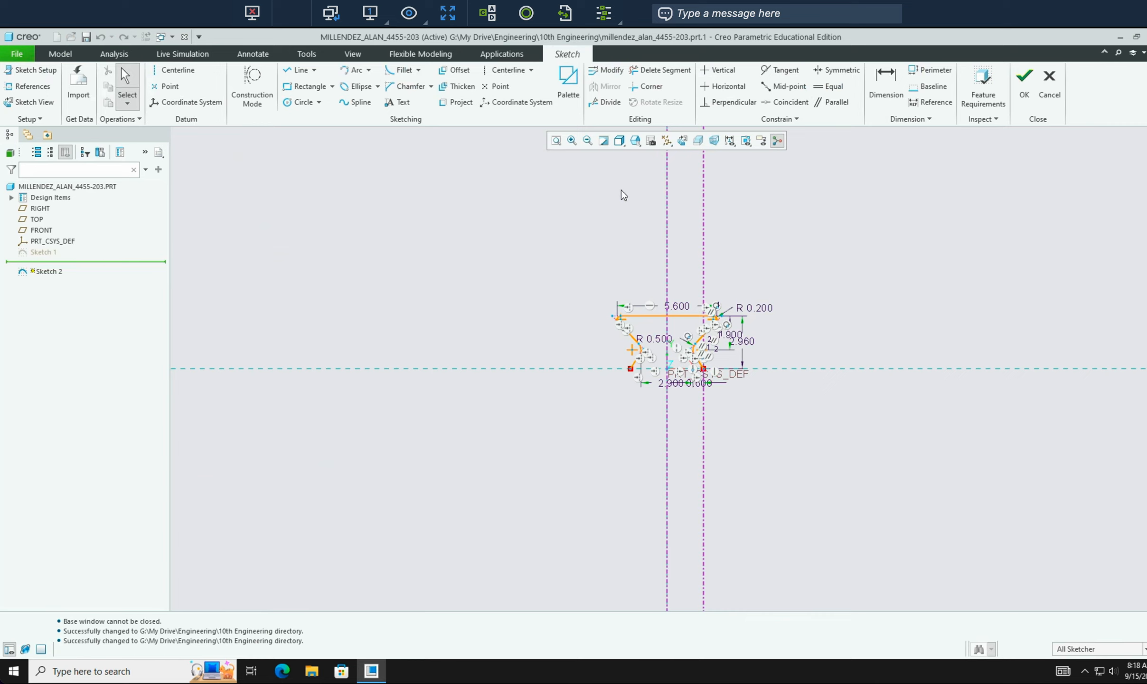
left_click(556, 140)
left_click_drag(596, 270, 776, 397)
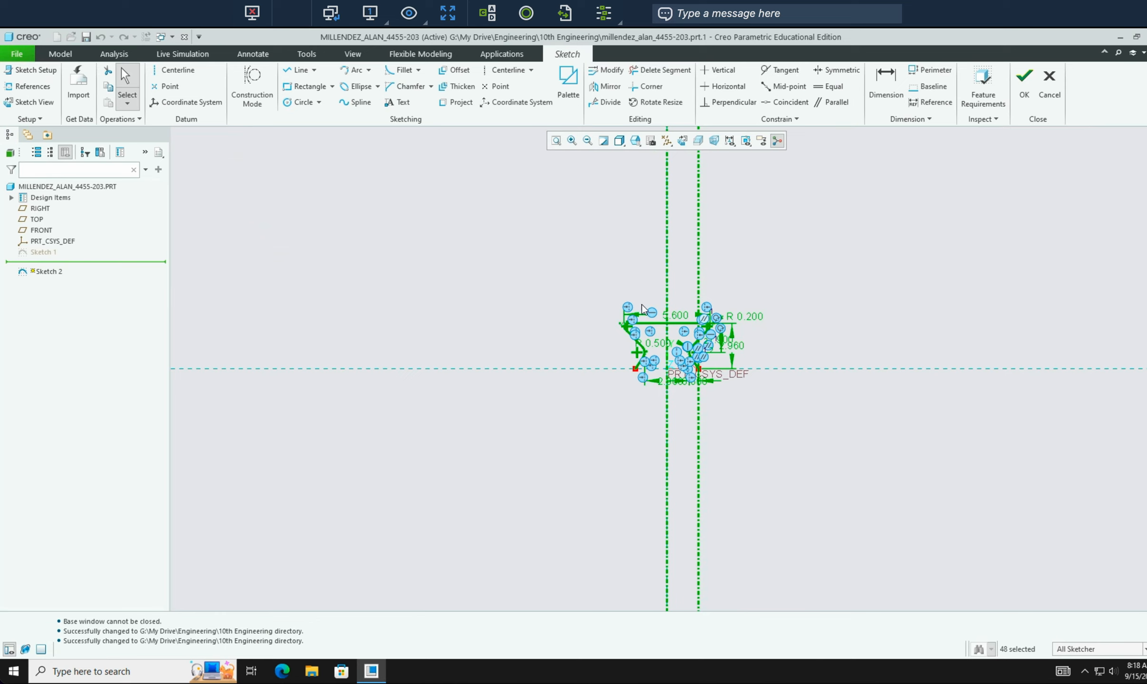
left_click_drag(602, 280, 776, 397)
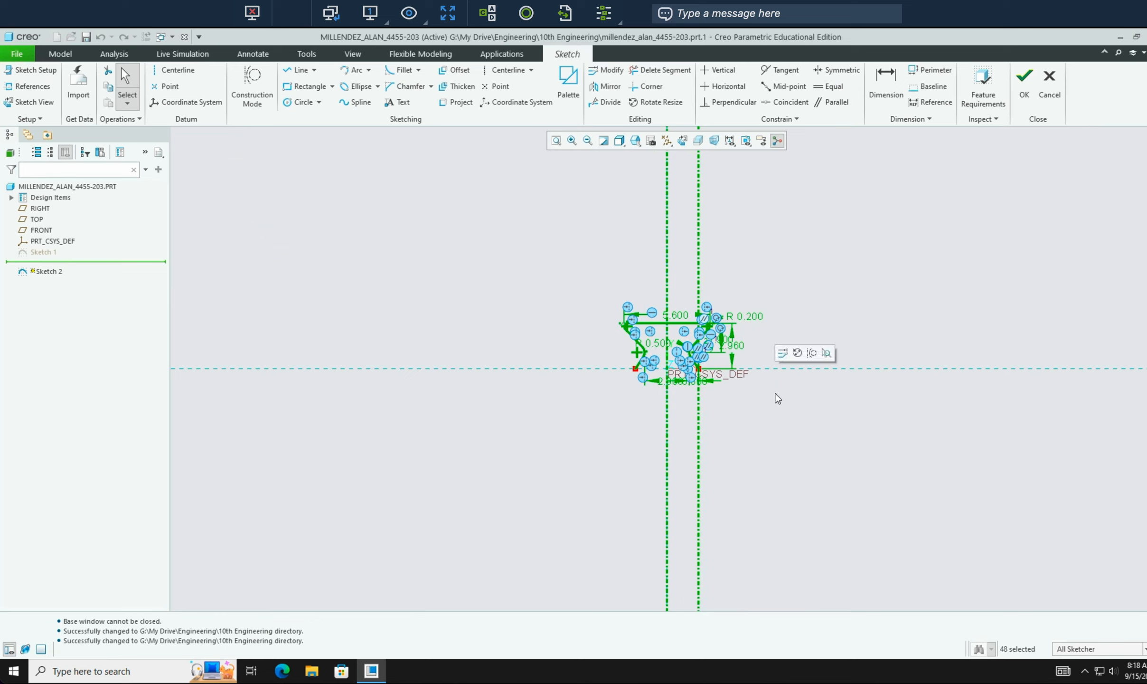
left_click(564, 188)
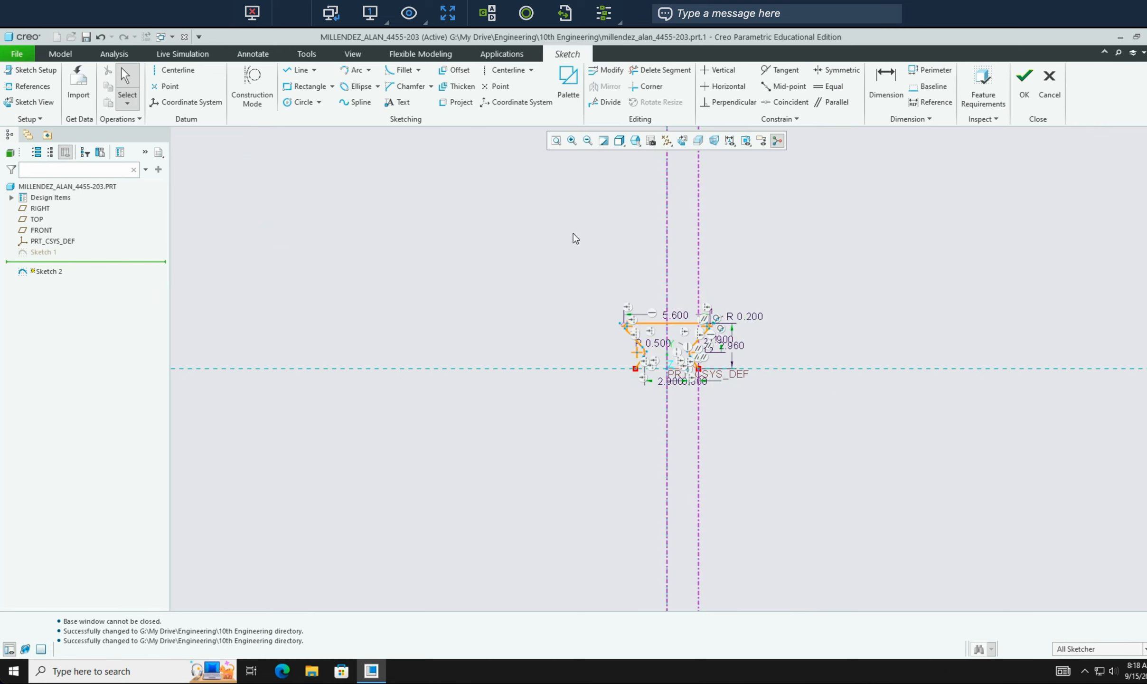
left_click(573, 141)
left_click(597, 281)
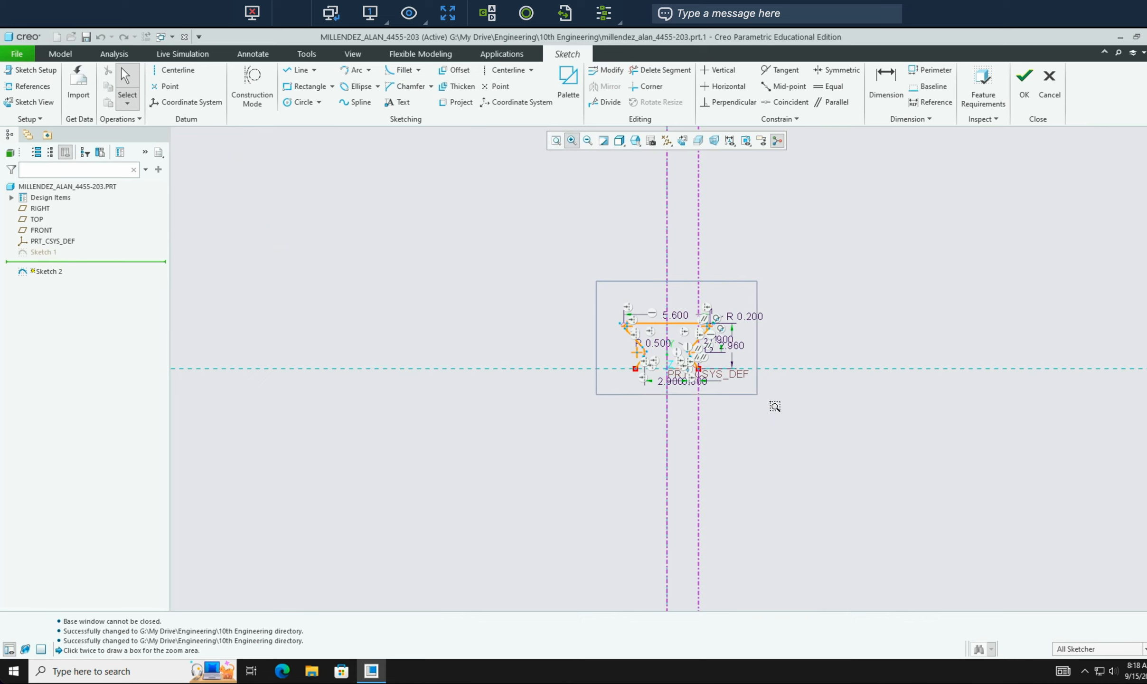
left_click(777, 407)
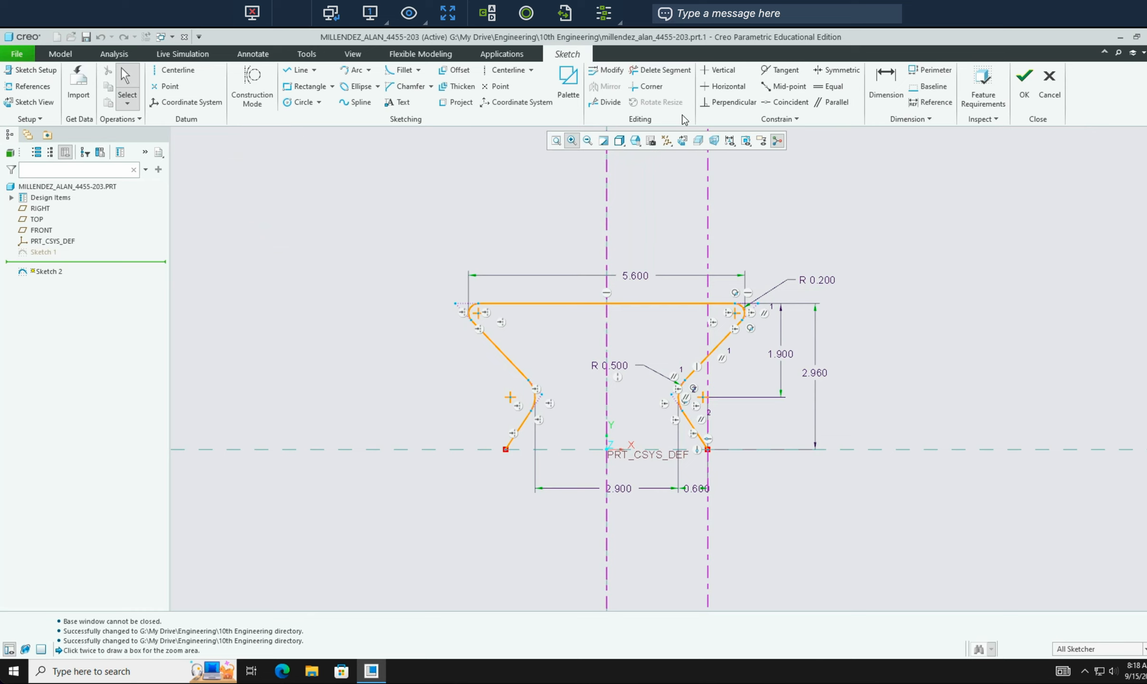
- Add an R 0.500 radius to the lower-left arc, undo the conflict, and accept Sketch 2
left_click(886, 85)
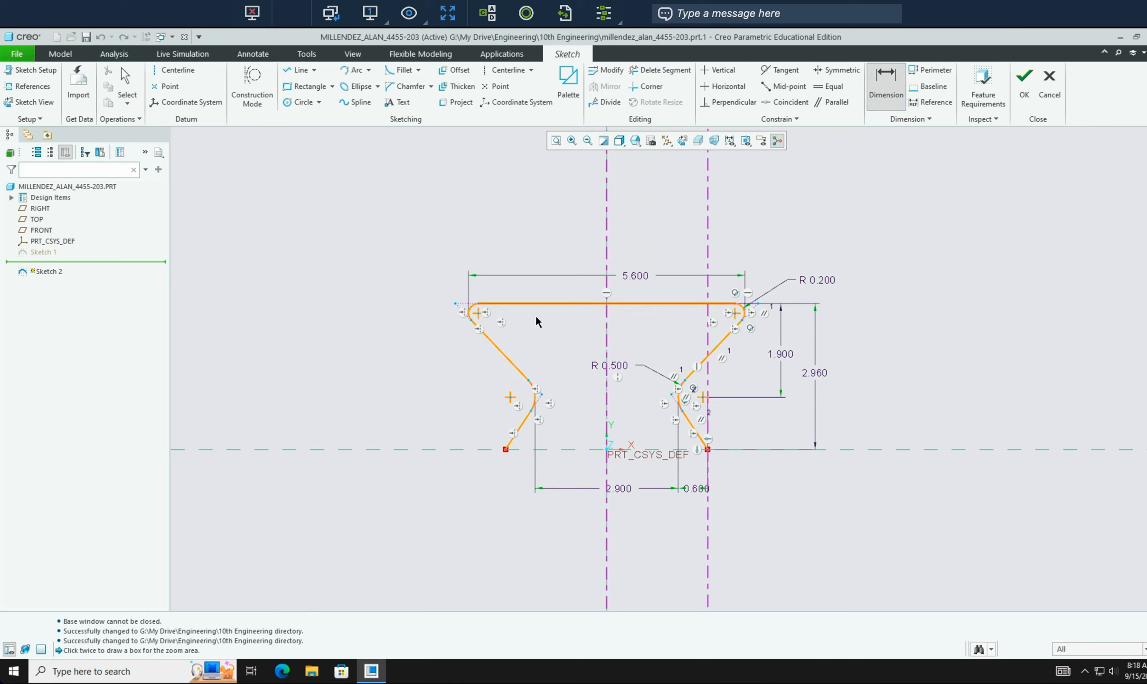
left_click(532, 399)
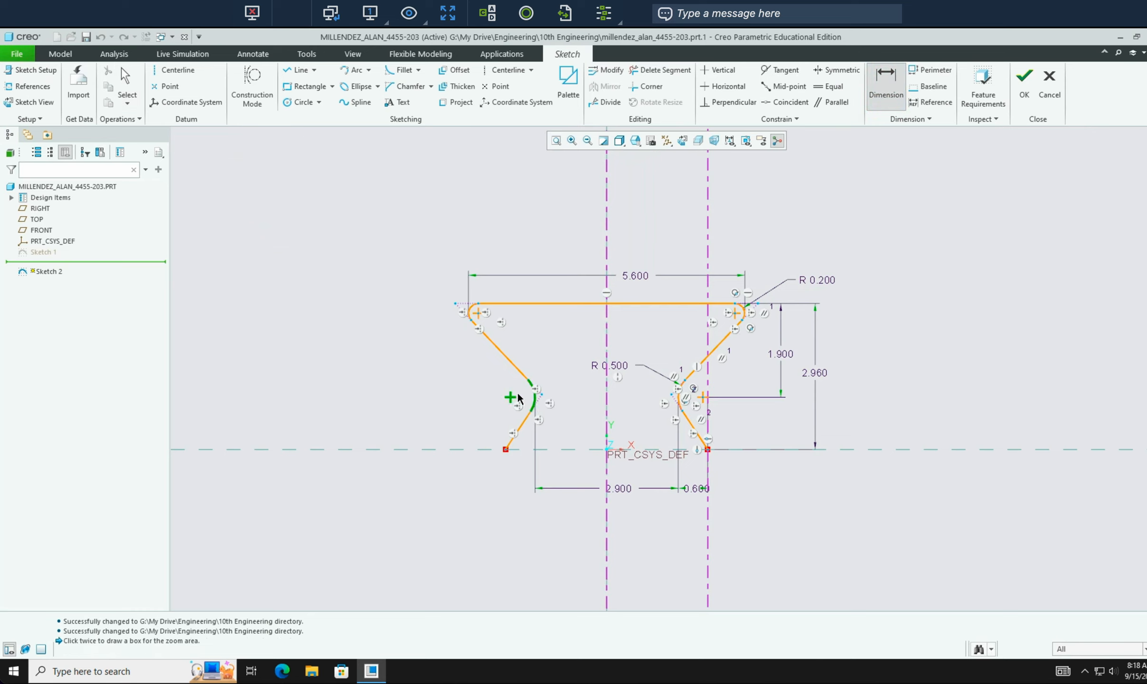
middle_click(555, 364)
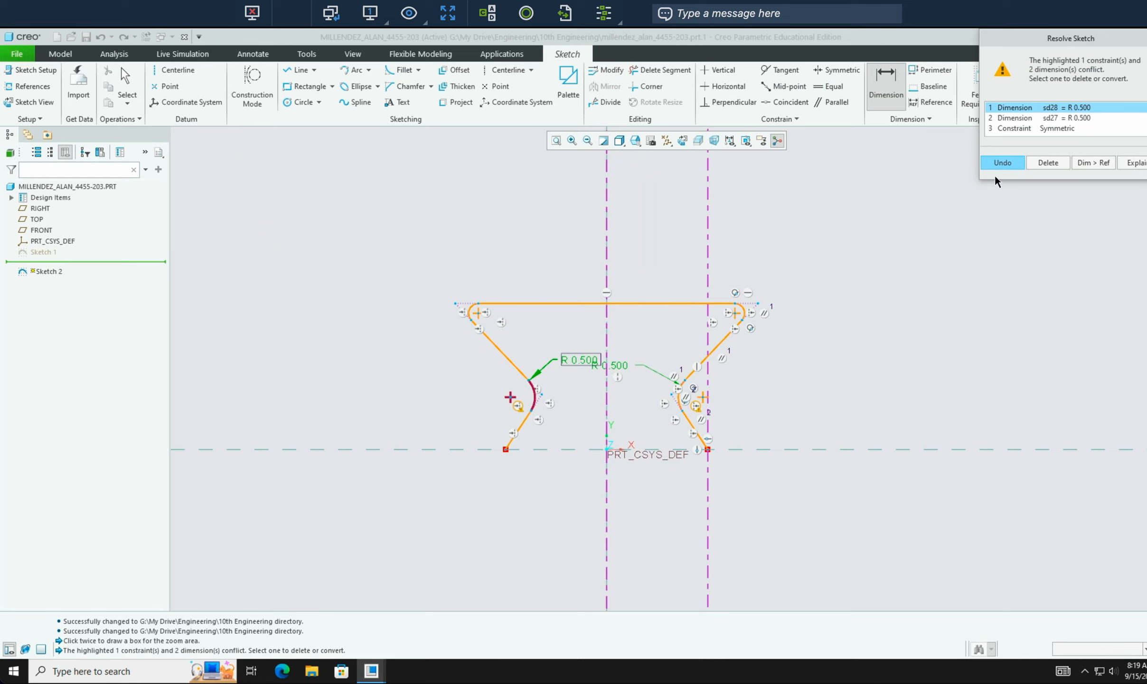
left_click(1002, 163)
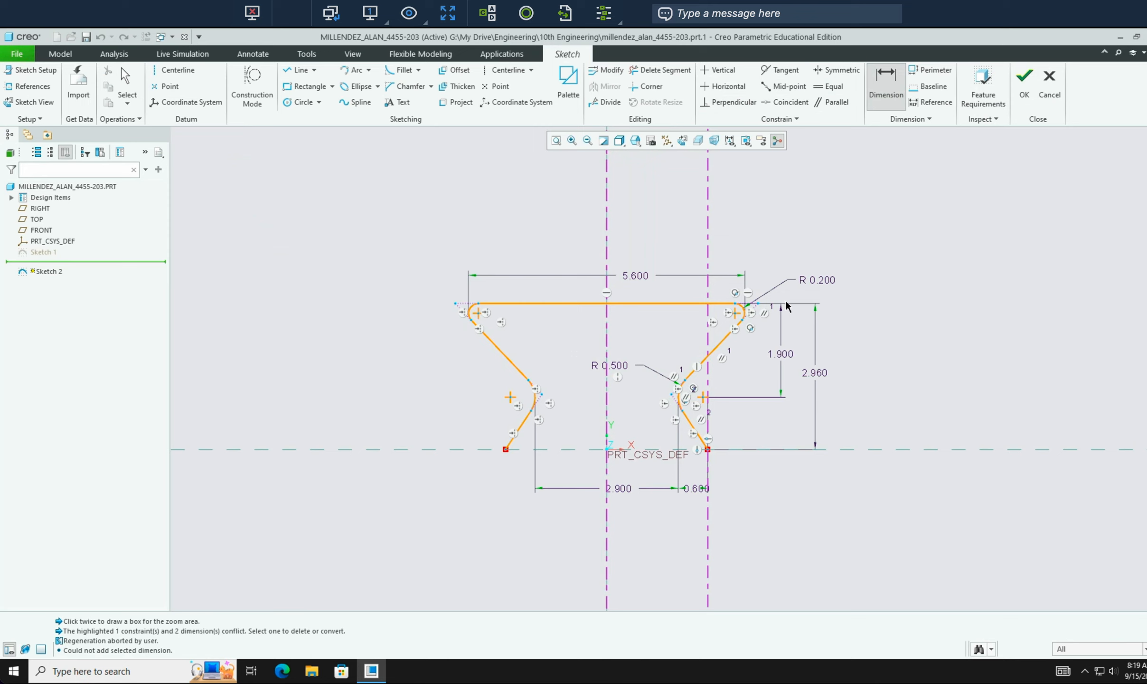
left_click(1023, 95)
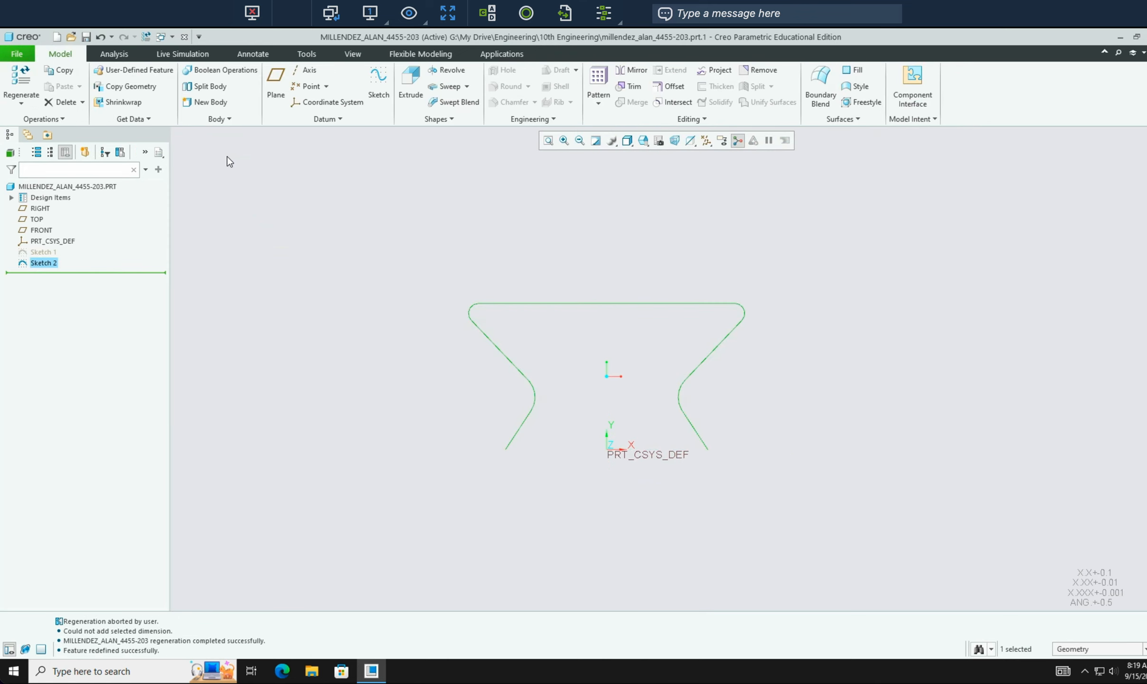
- Save part 4455-203 twice, via the toolbar and File > Save, then start a new Part/Solid model
left_click(87, 36)
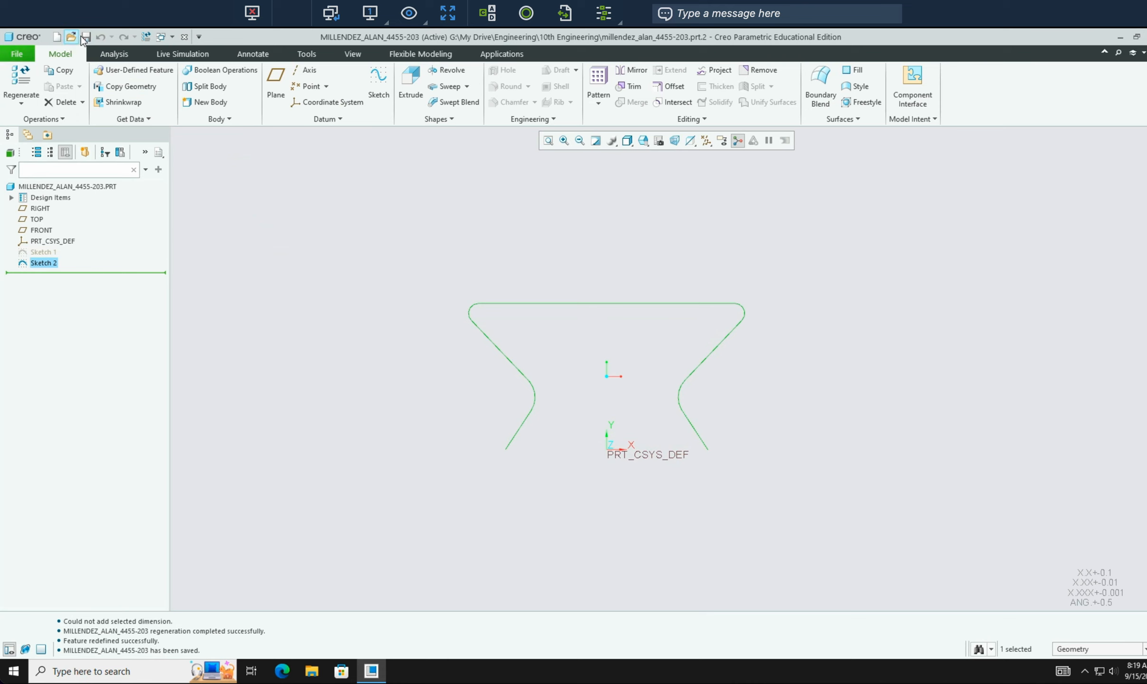
left_click(21, 58)
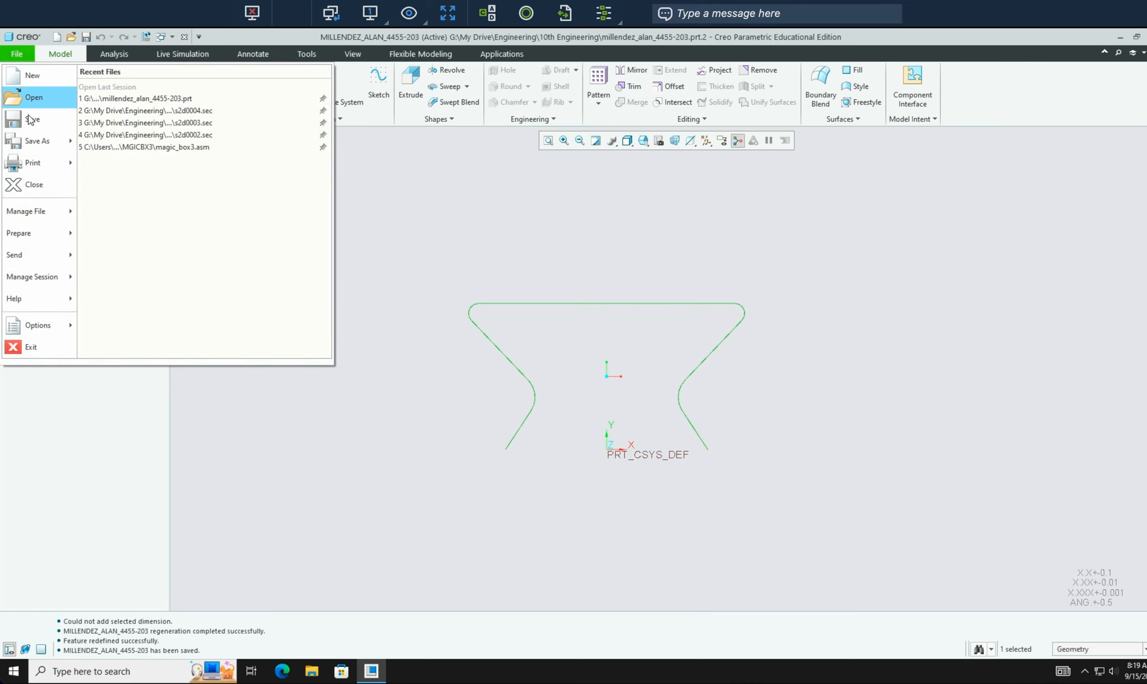
left_click(30, 119)
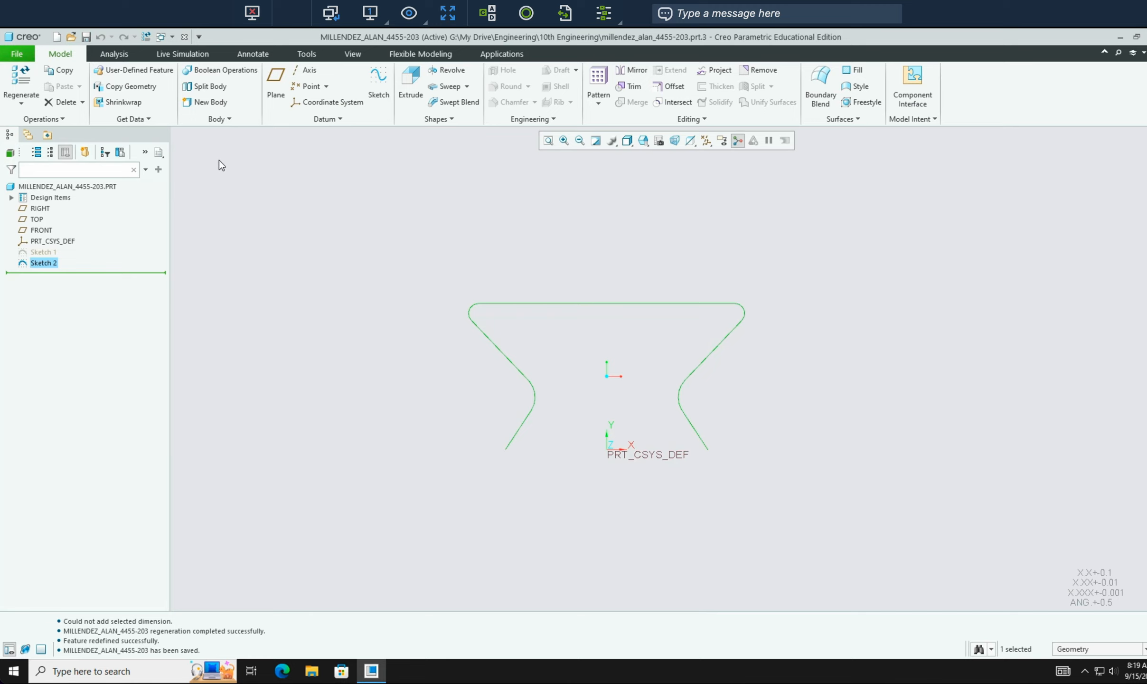
left_click(57, 43)
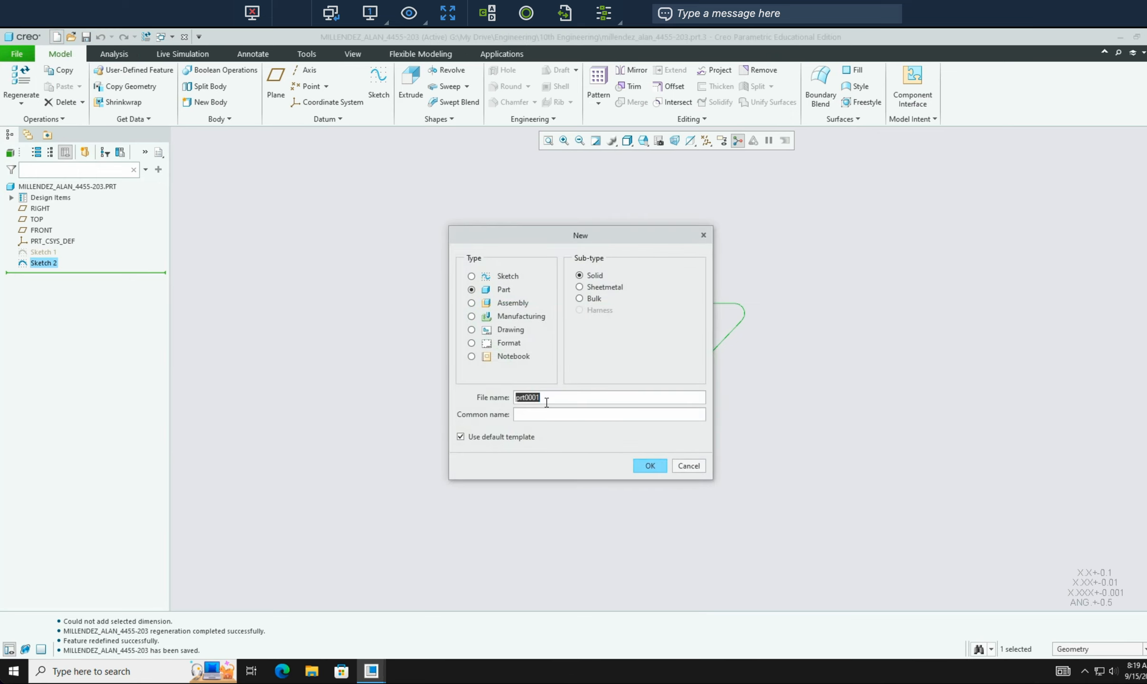
- Create the new solid part, naming it with the student's name followed by 4455-004
key("ctrl+Right")
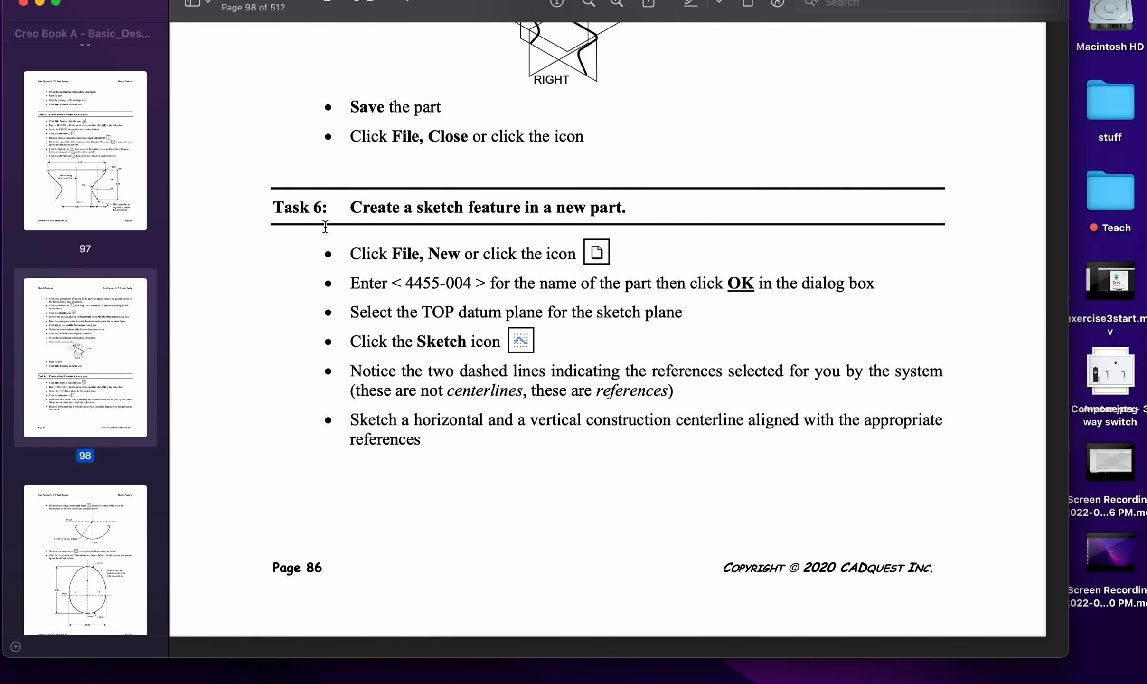
key("ctrl+Left")
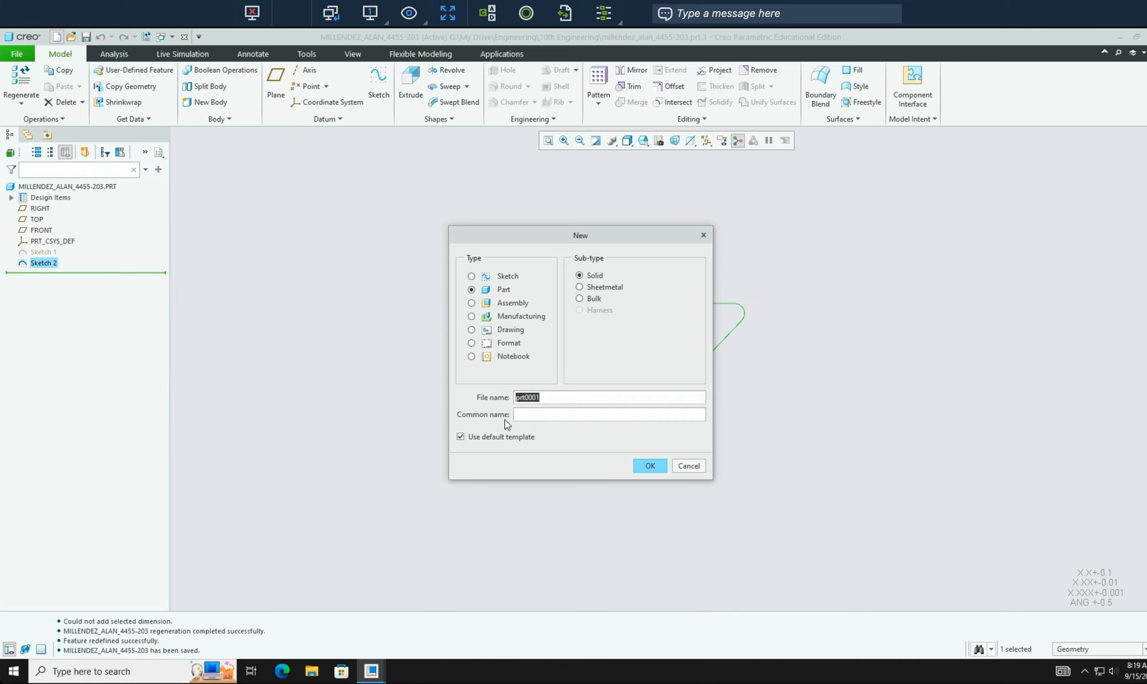
key("ctrl+Right")
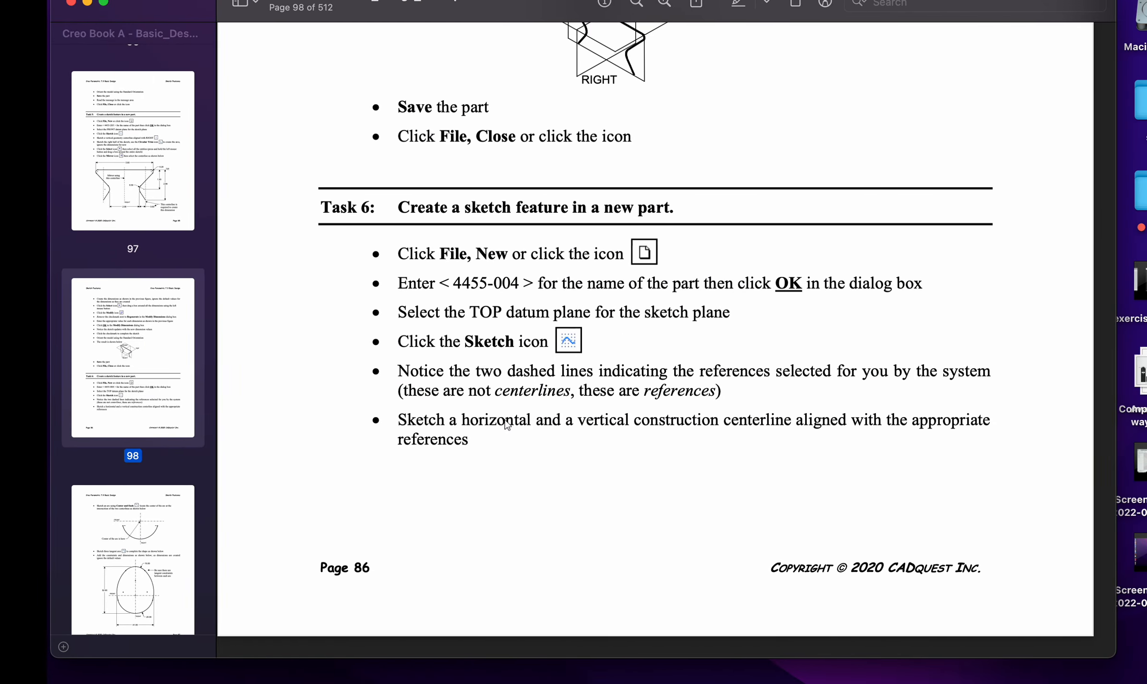
key("ctrl+Left")
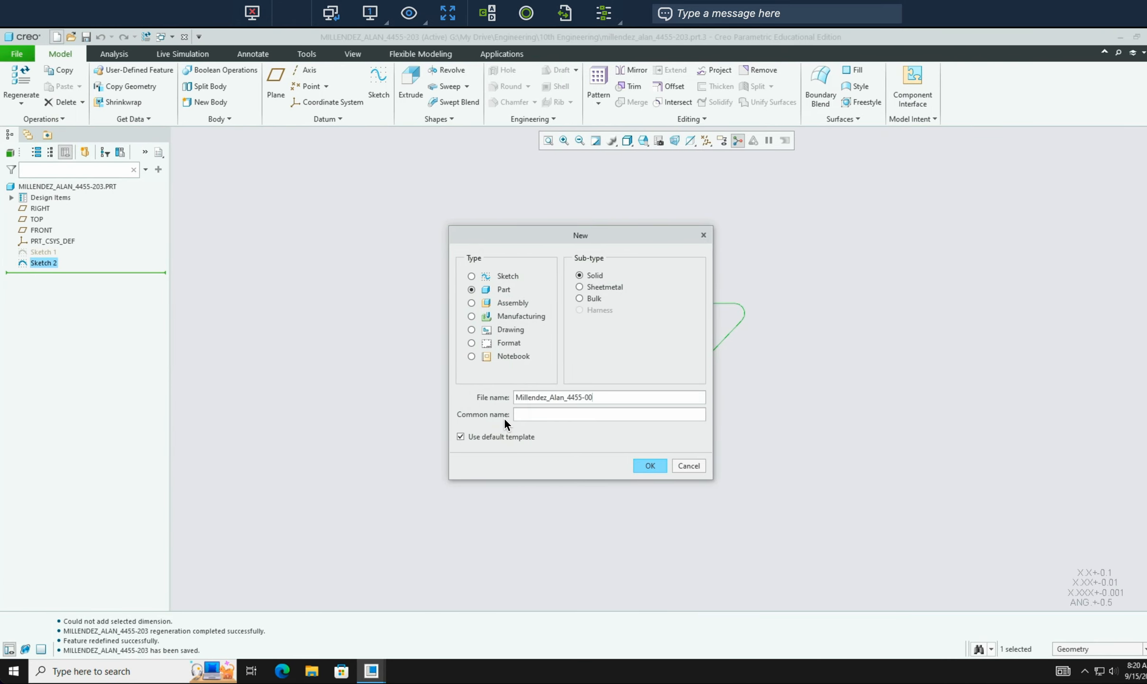
type("4")
left_click(650, 465)
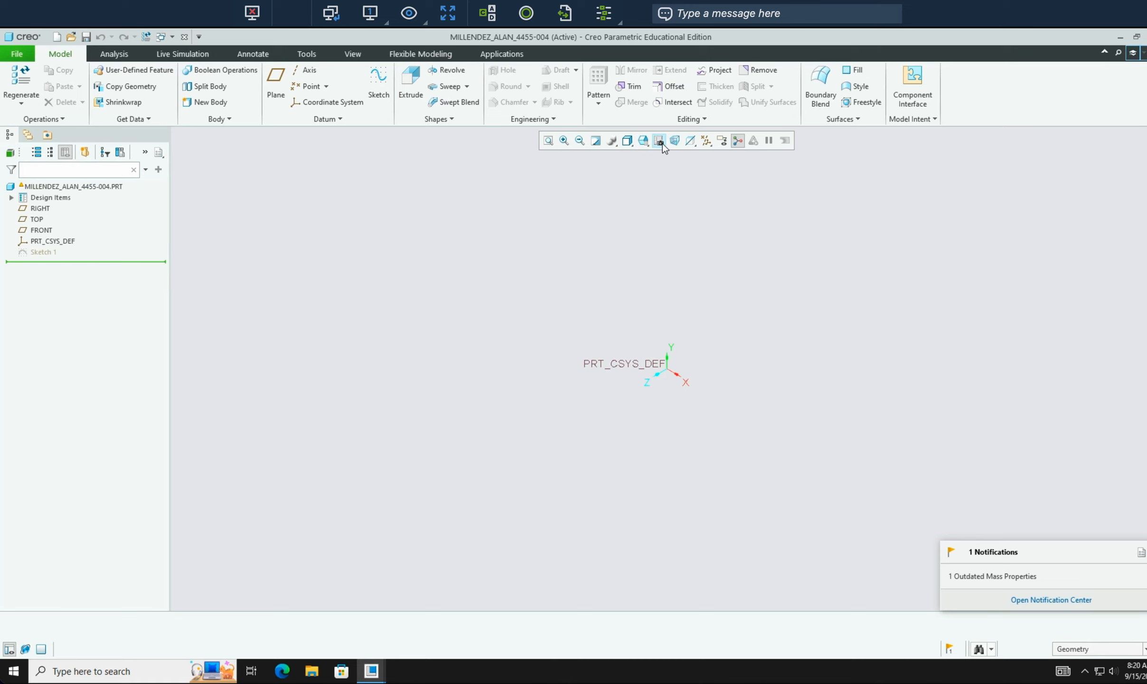
- Turn on Plane Display to show FRONT, TOP and RIGHT, then list the open part windows
left_click(705, 140)
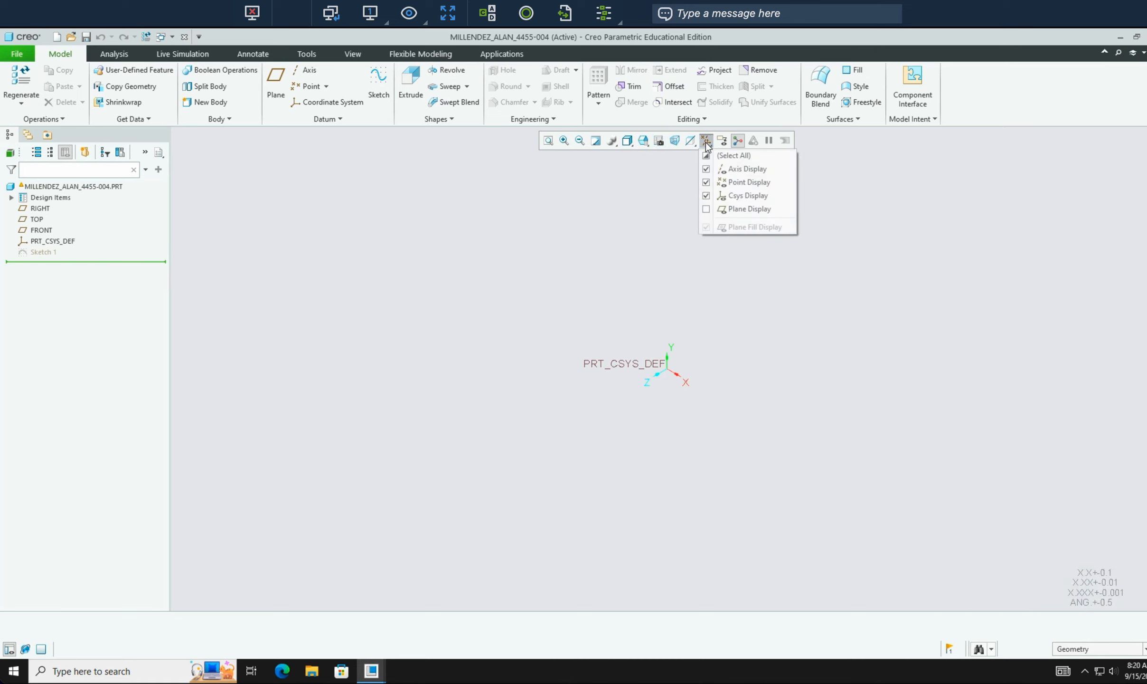
left_click(707, 210)
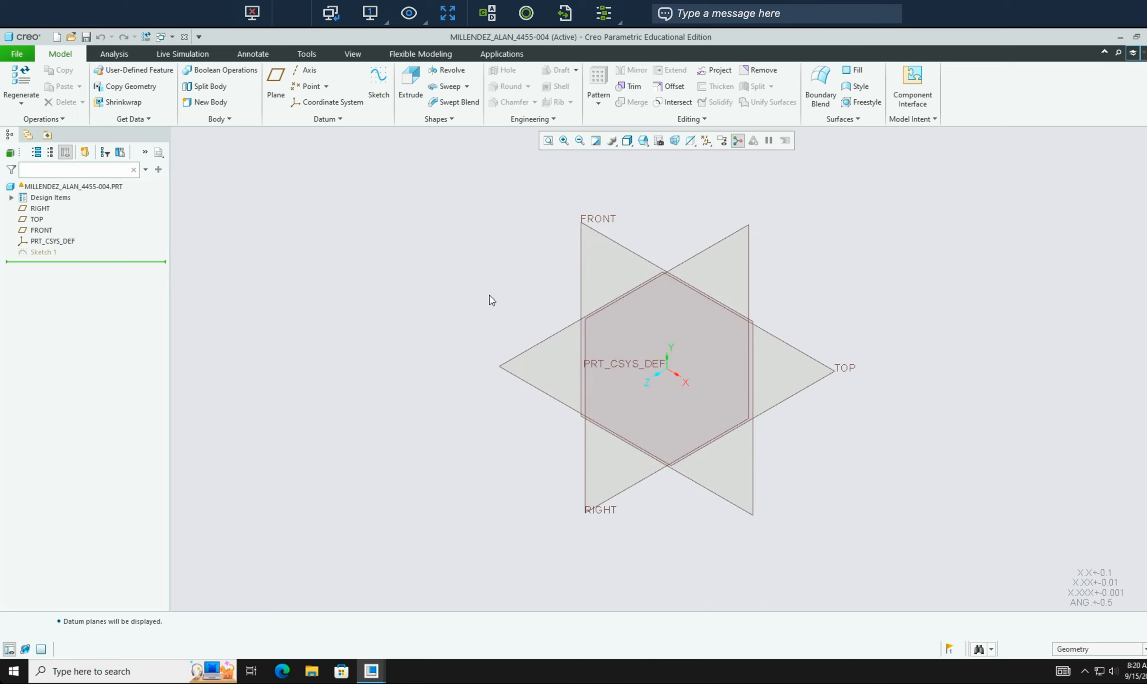
left_click(200, 36)
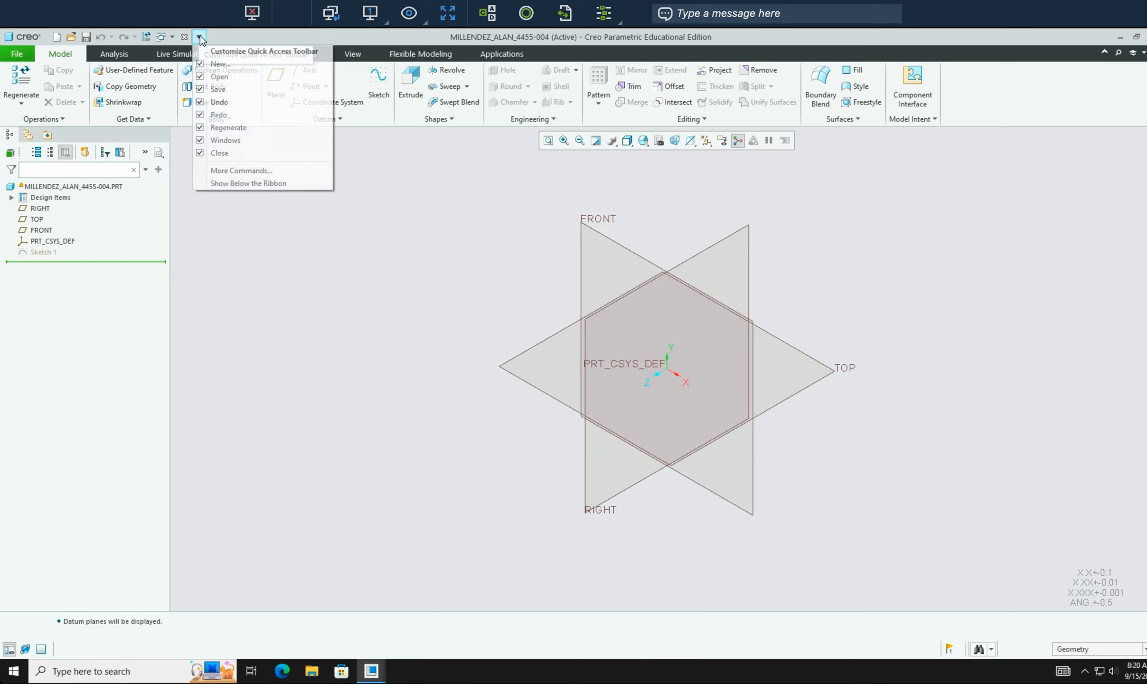
left_click(200, 36)
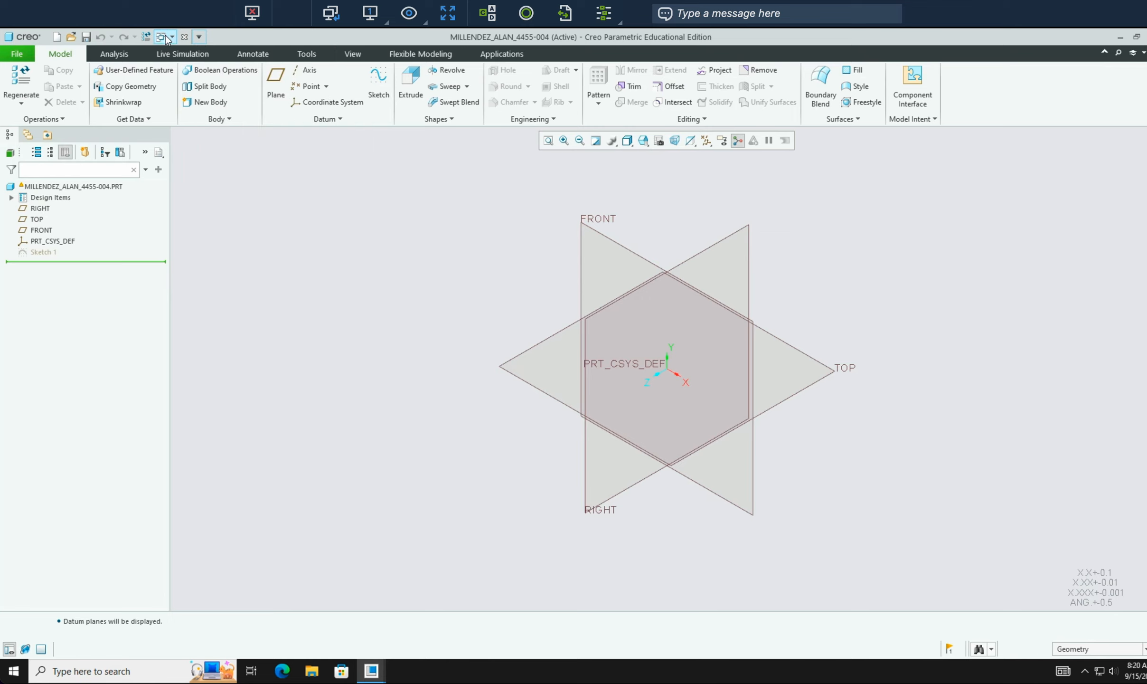
left_click(173, 37)
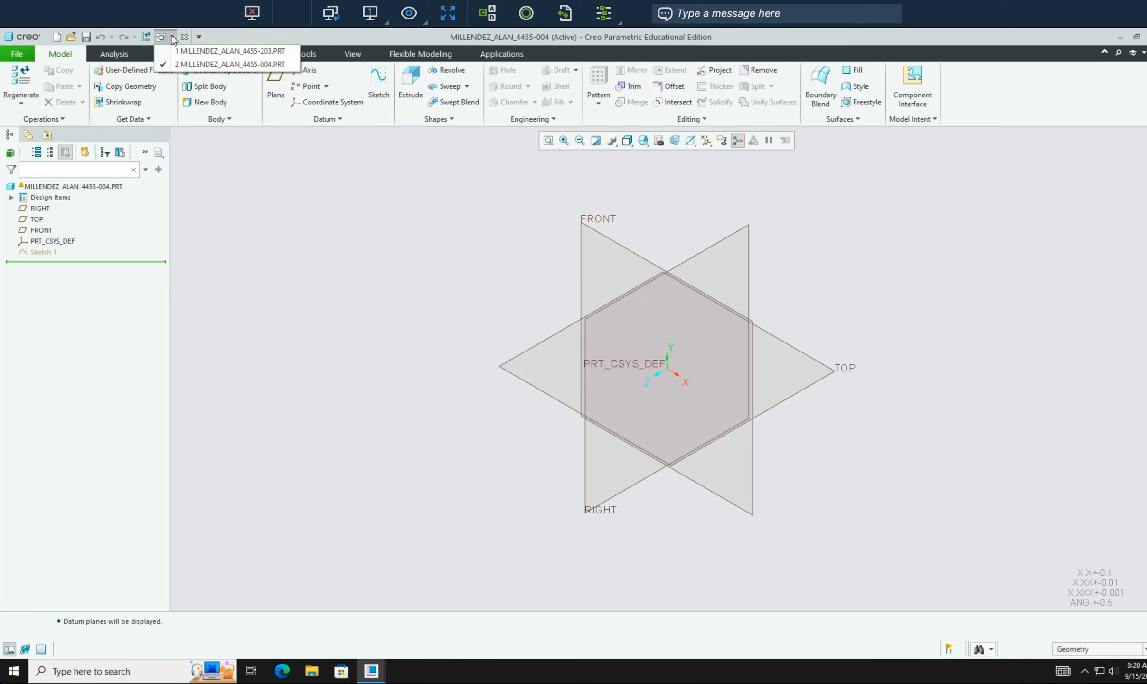
- Switch to the 4455-203 window and close it, leaving only 4455-004 open
left_click(203, 53)
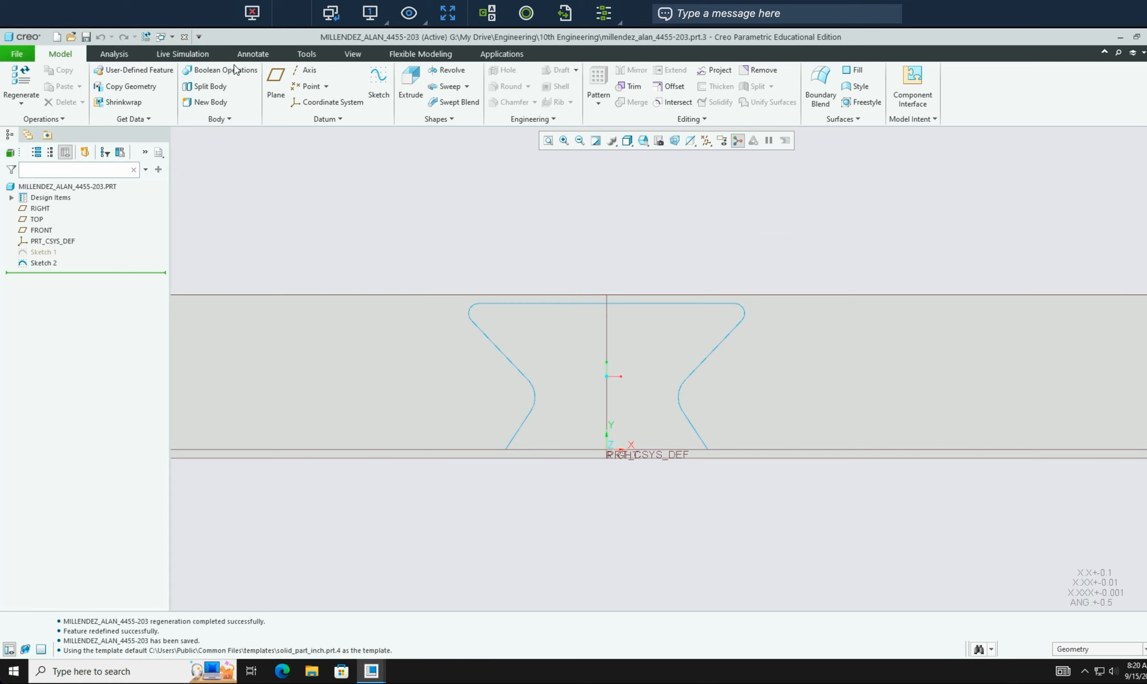
left_click(171, 37)
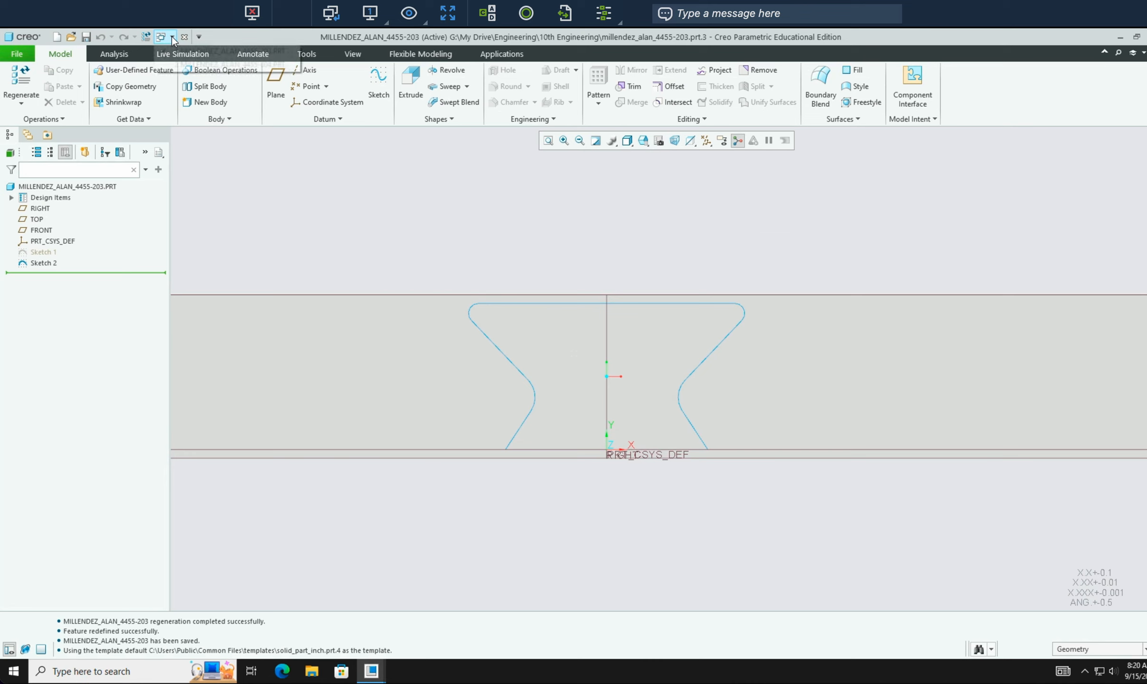
left_click(183, 65)
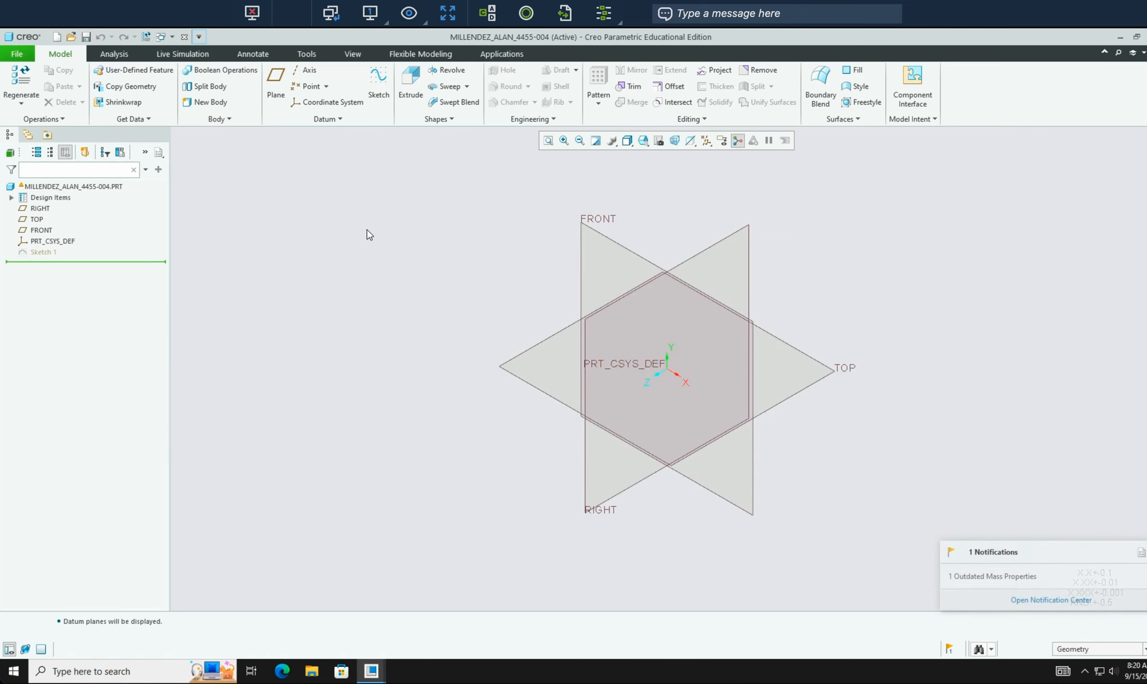
left_click(173, 38)
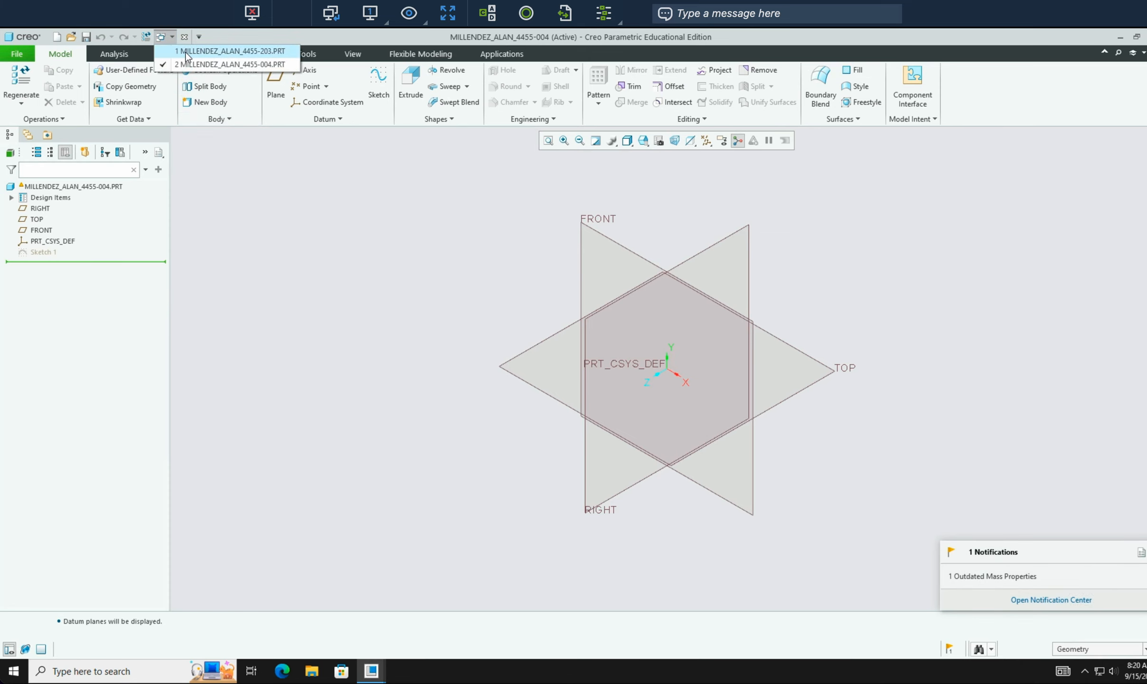
left_click(186, 51)
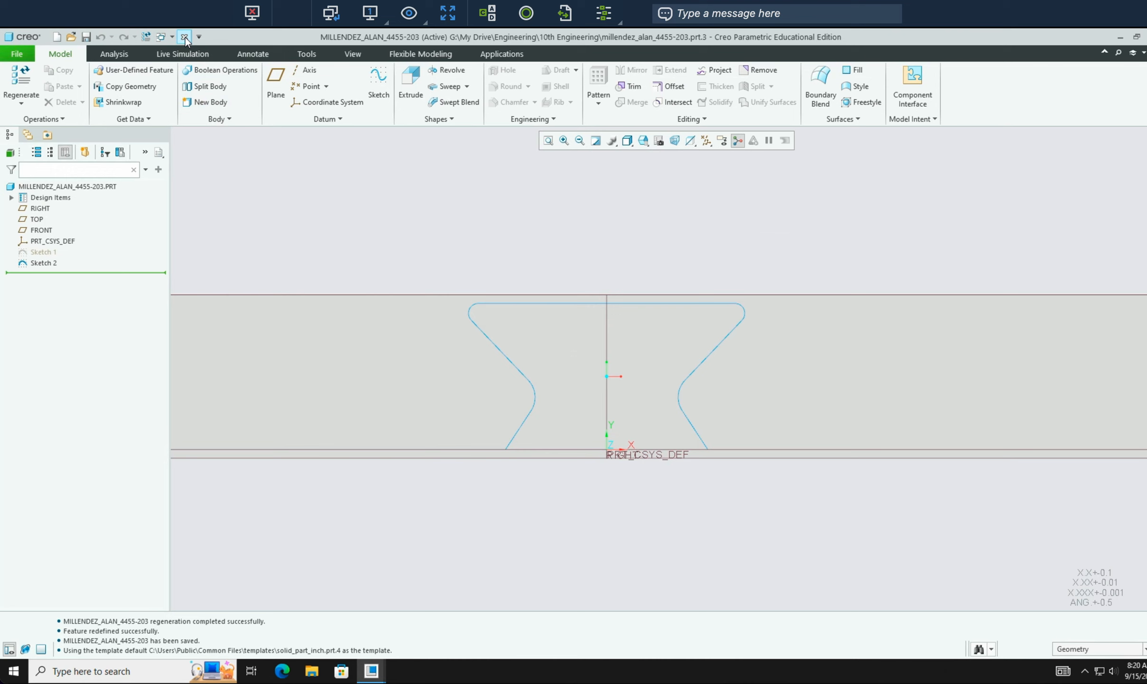
left_click(185, 37)
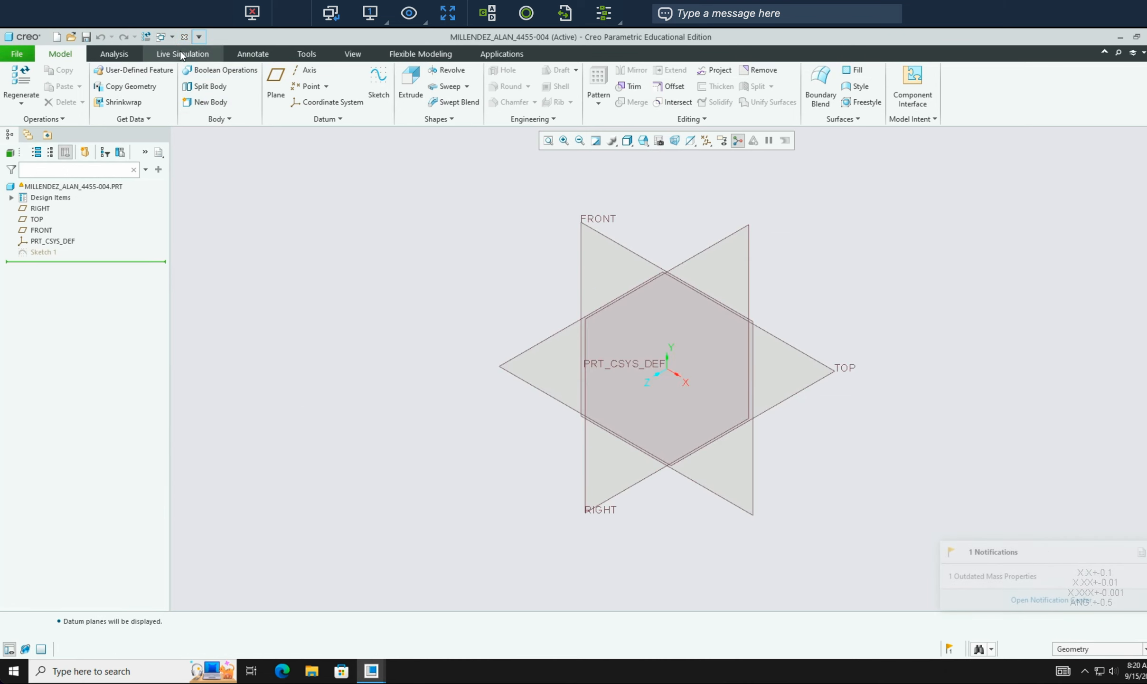
left_click(172, 37)
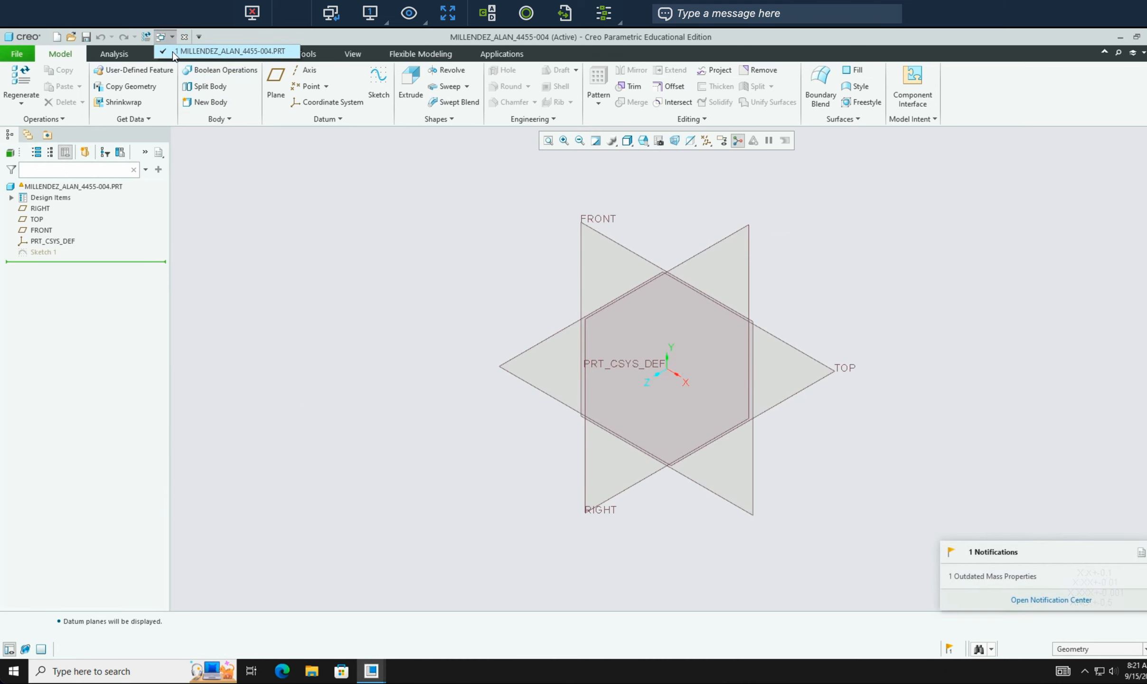
left_click(260, 200)
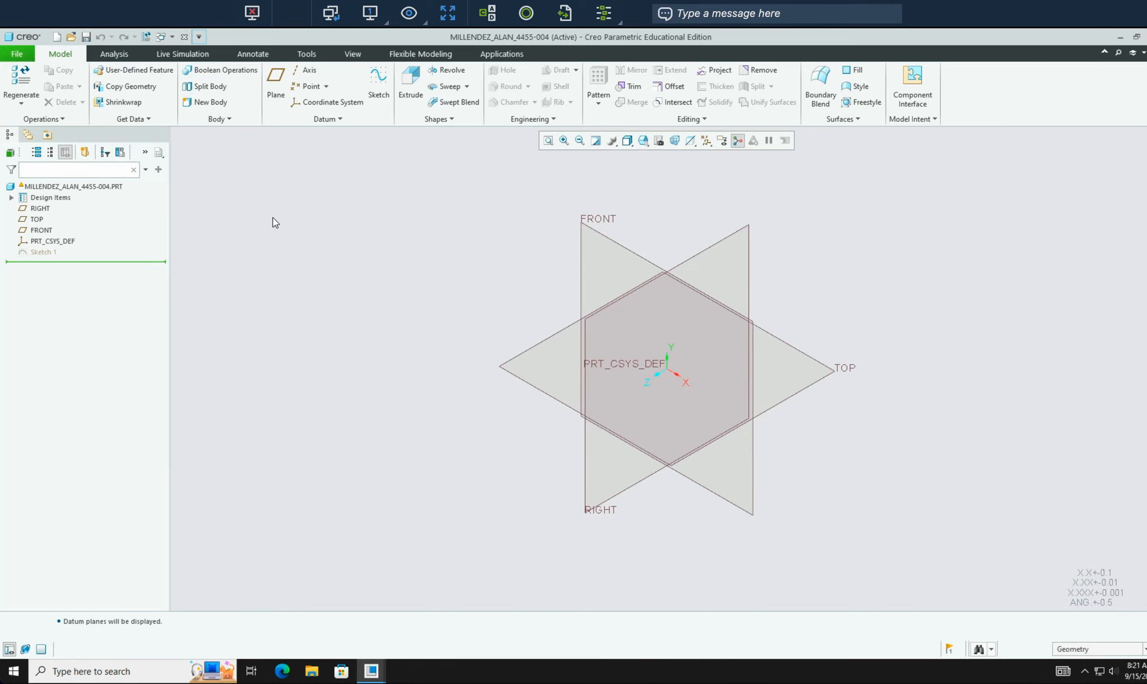
key("ctrl+Right")
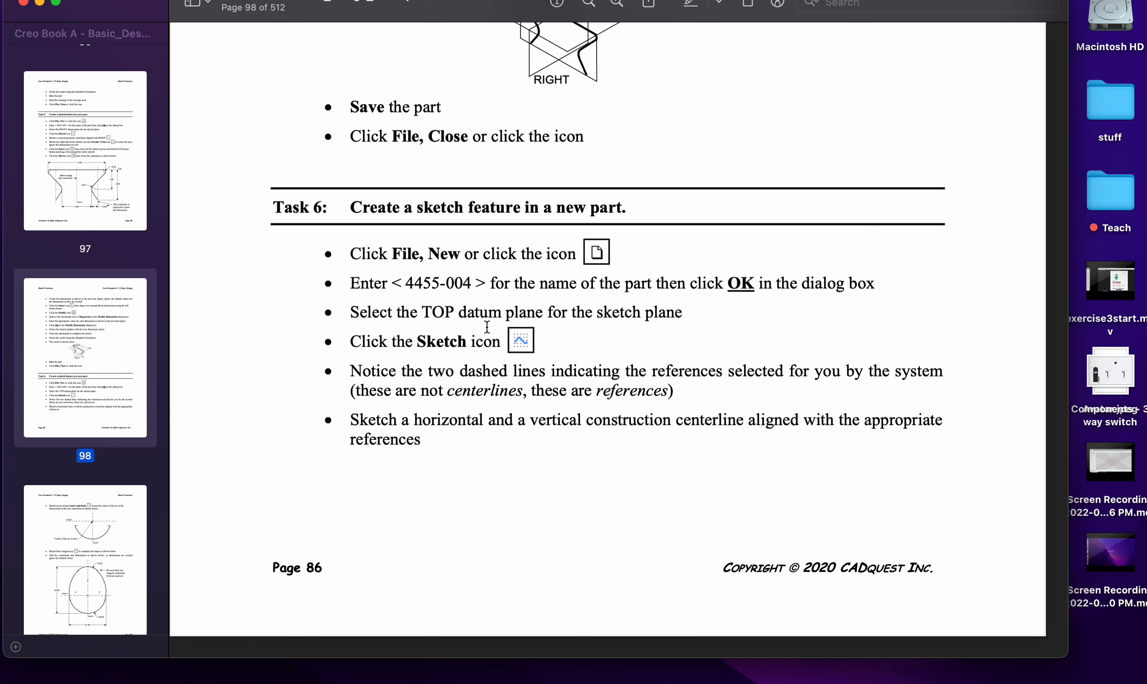
key("ctrl+Left")
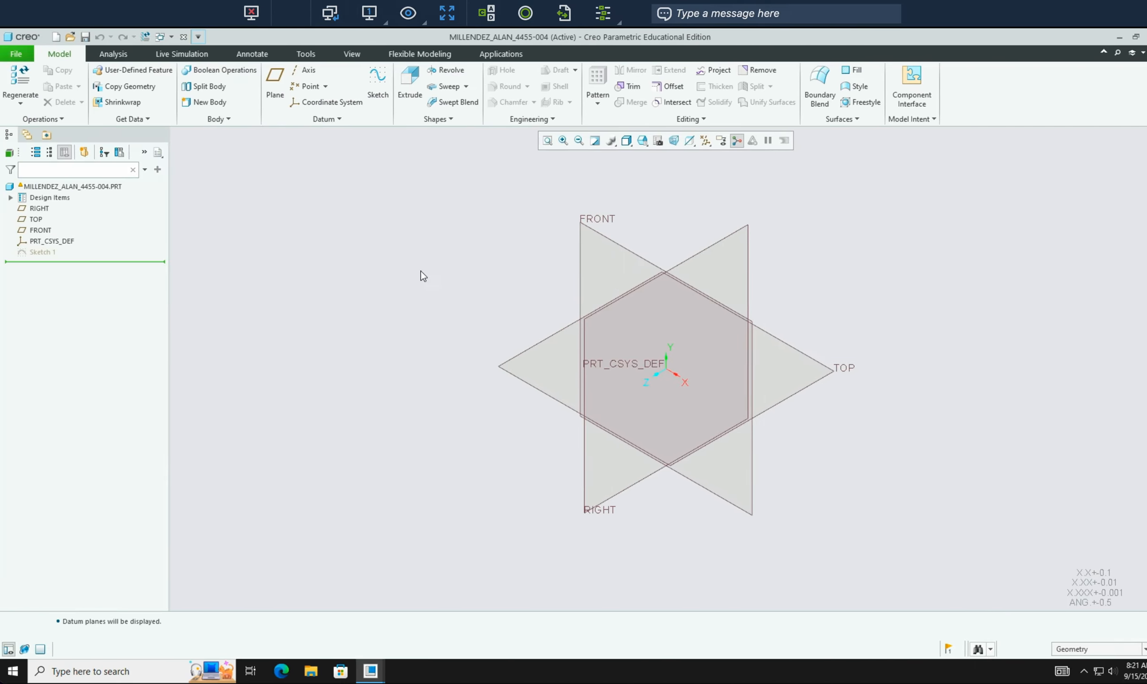
- Begin a new Sketch 2 on the TOP datum plane of part 4455-004
left_click(789, 397)
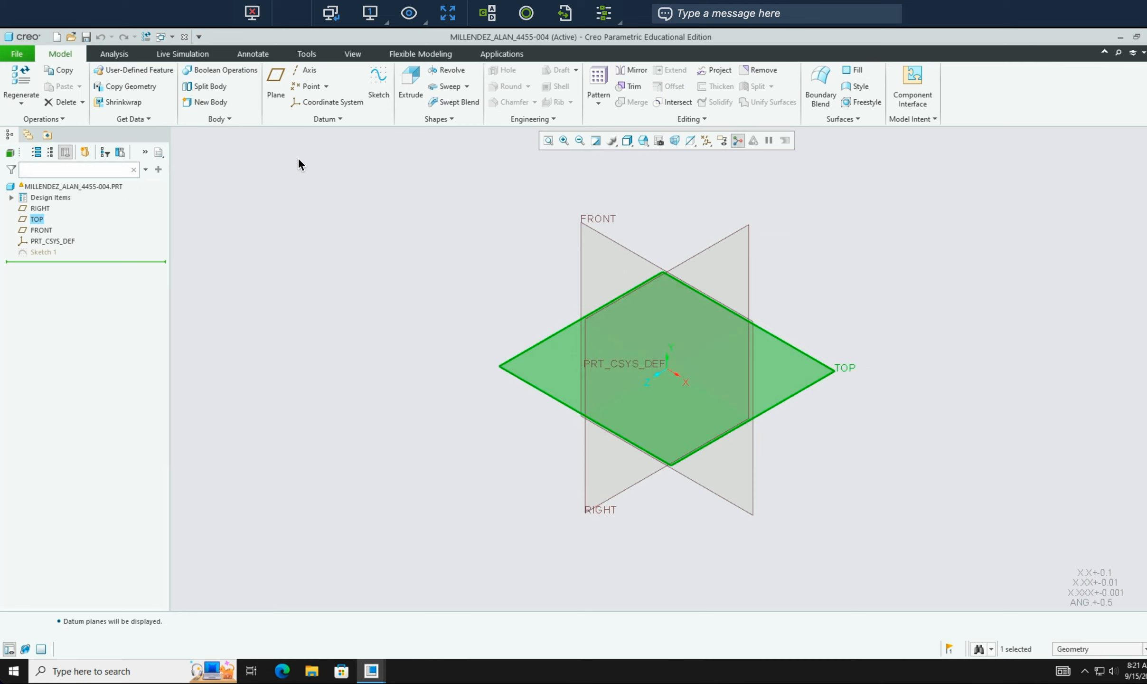
left_click(380, 81)
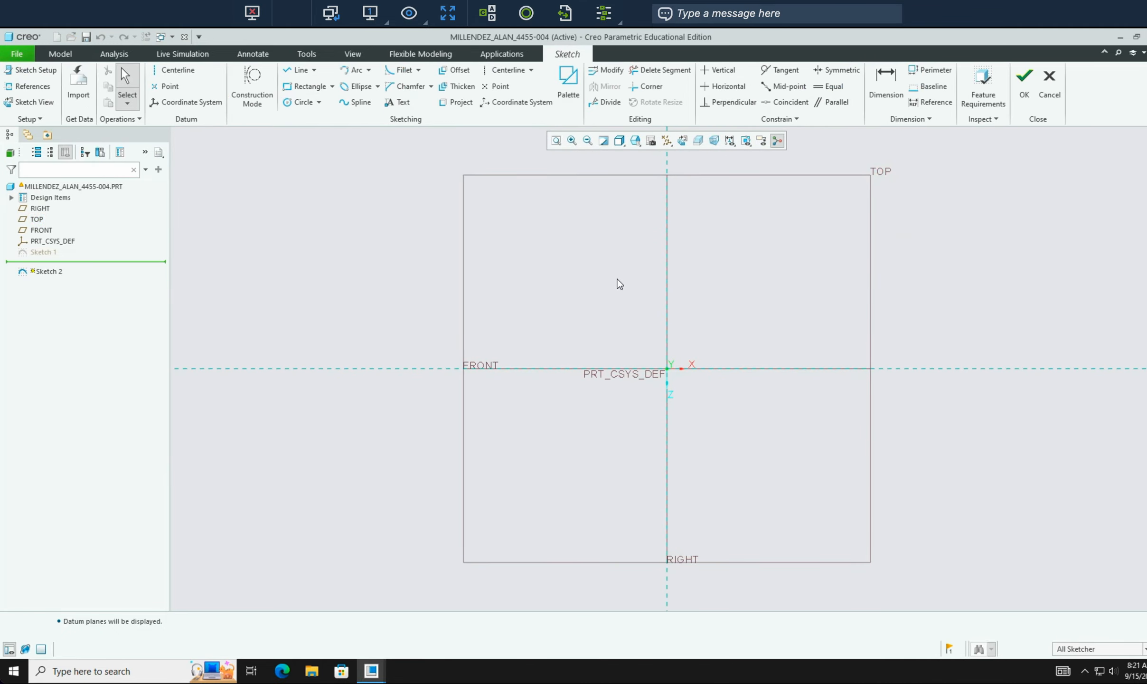
key("ctrl+Right")
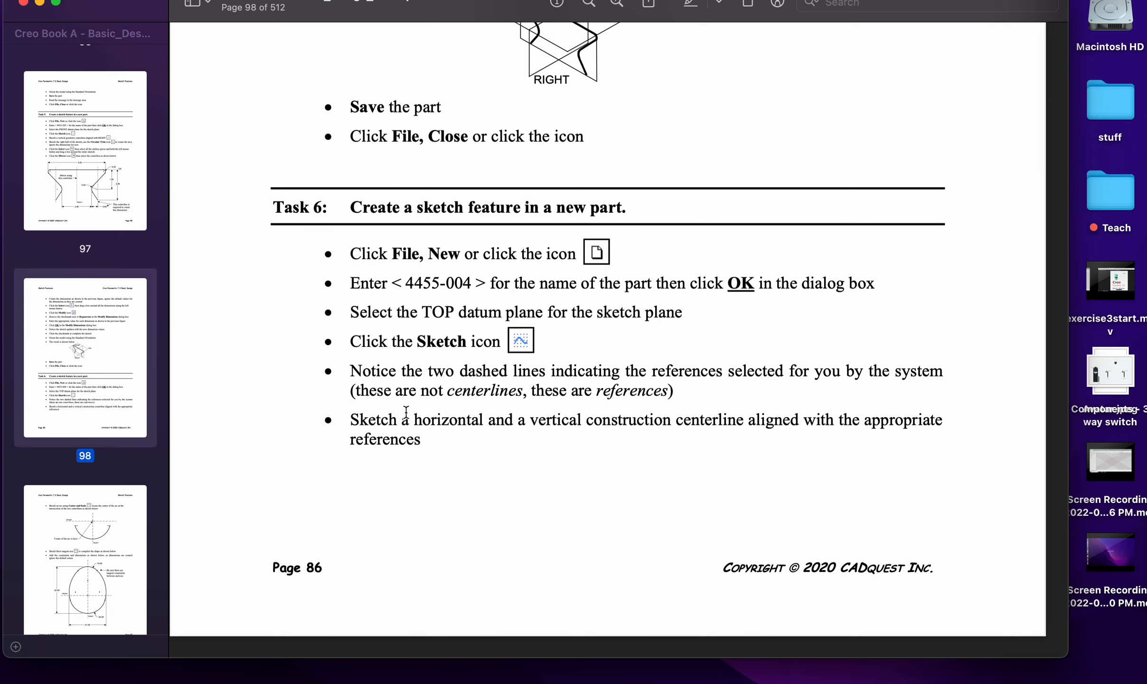
- Scroll the instructions PDF to page 87 to view the 52 × 41 egg-shaped profile
scroll(427, 435, "down", 3)
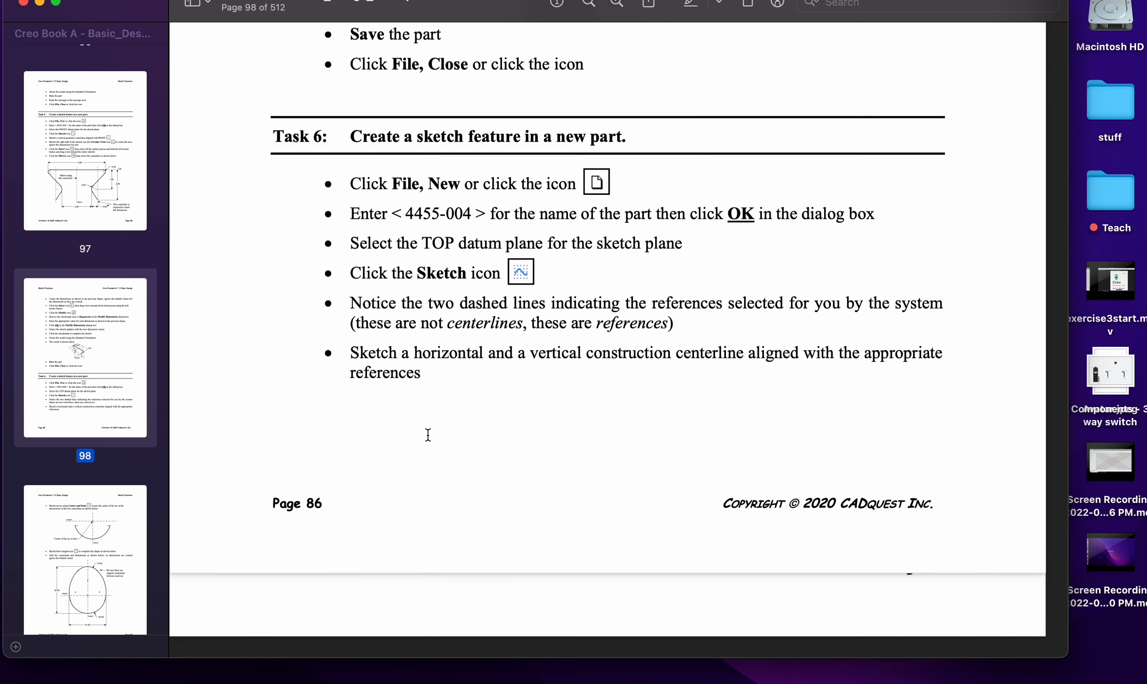
scroll(428, 435, "up", 3)
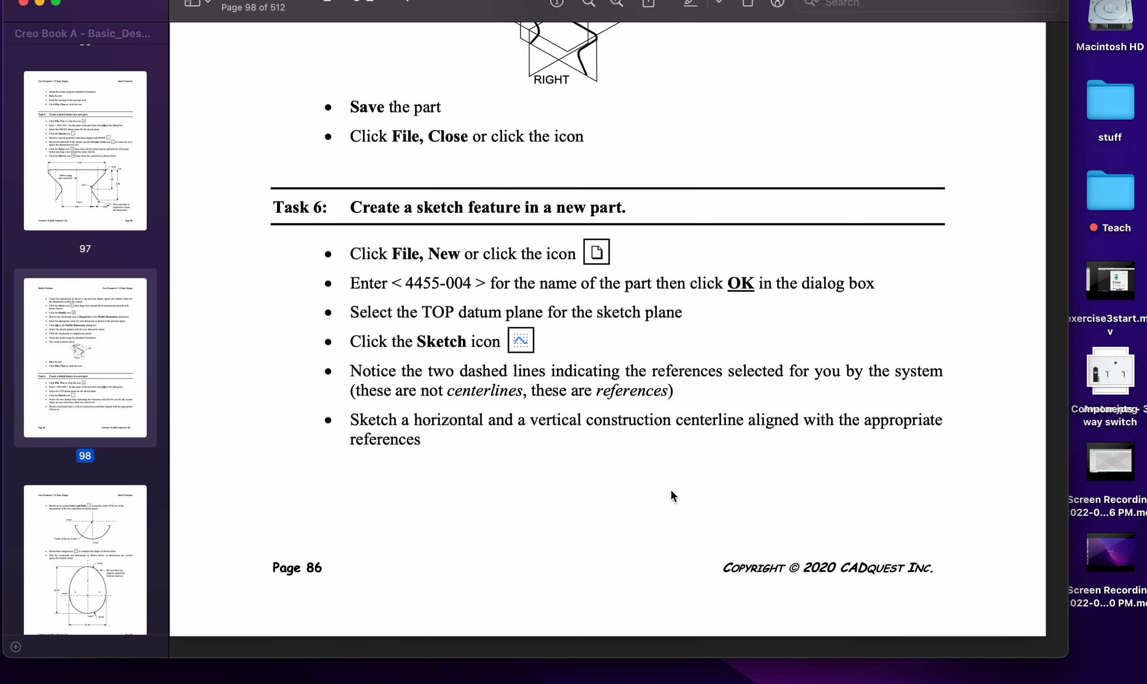
scroll(671, 488, "down", 10)
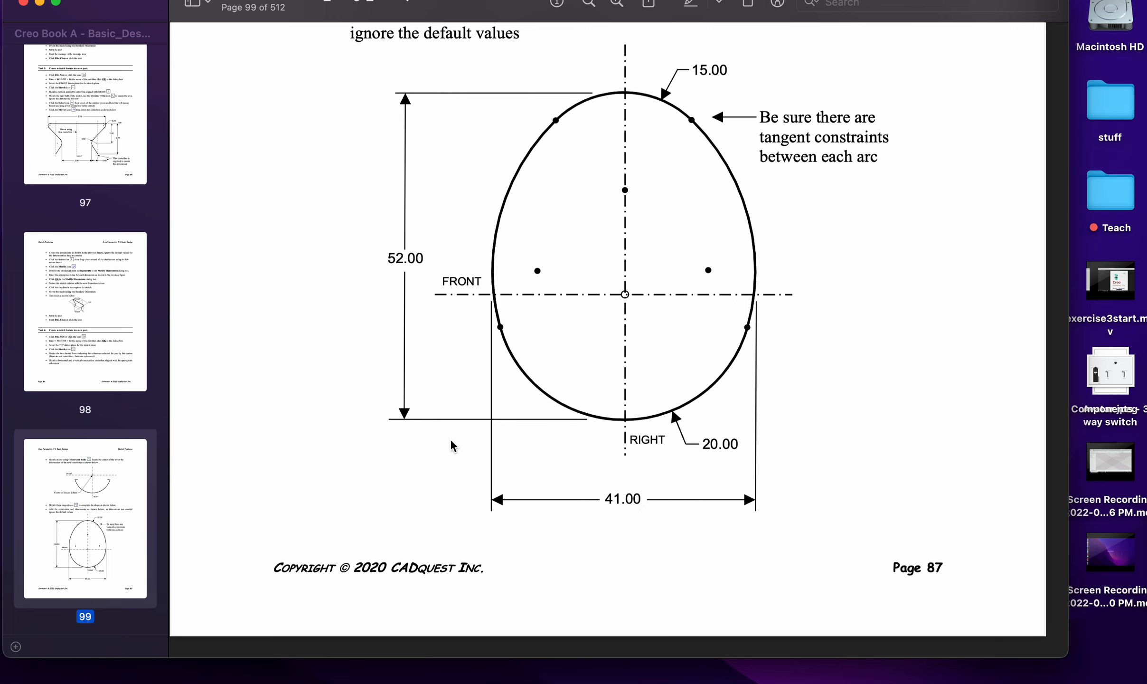
key("ctrl+Left")
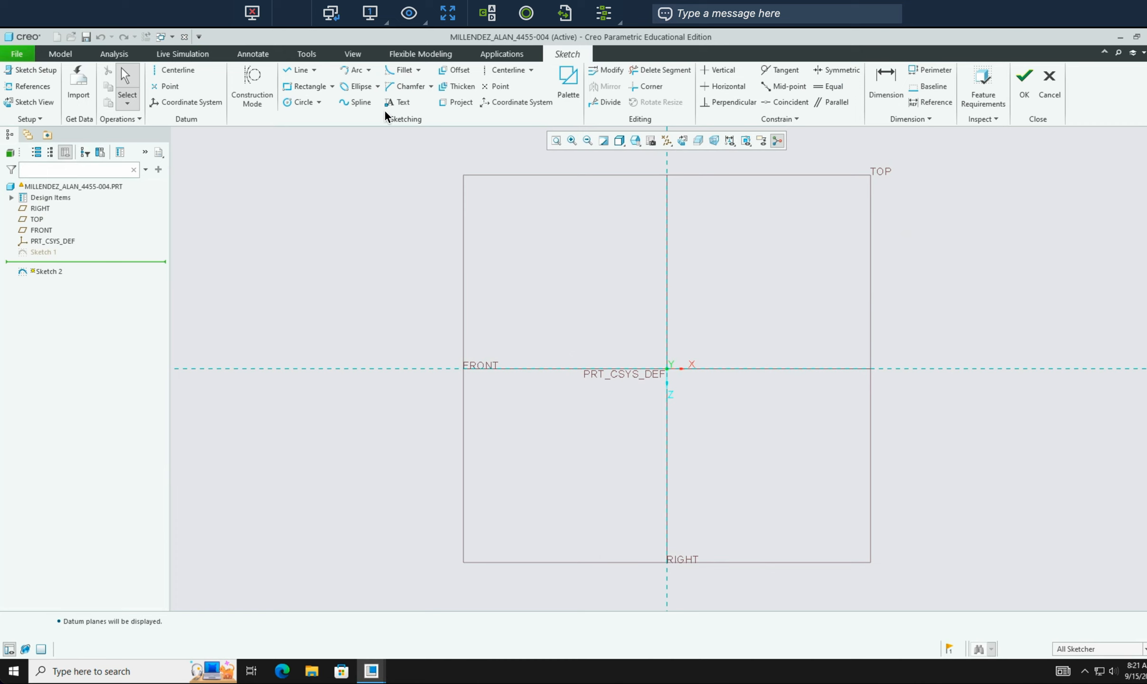
- Draw centerlines along the vertical RIGHT and horizontal FRONT references through the origin
left_click(508, 70)
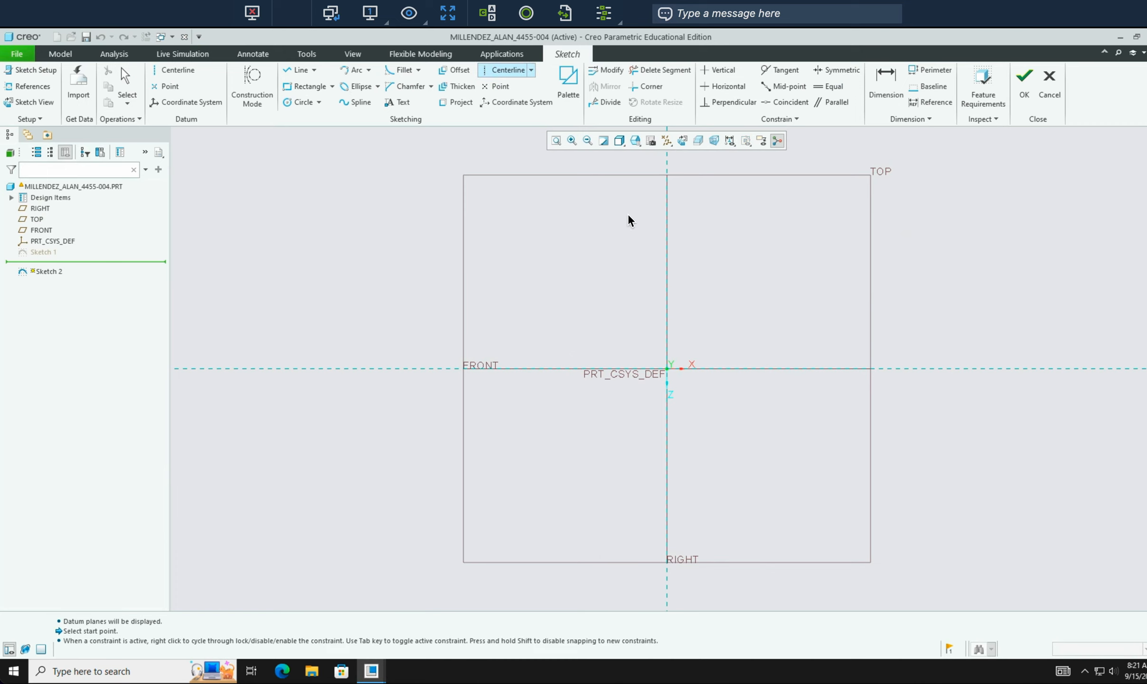
left_click(667, 230)
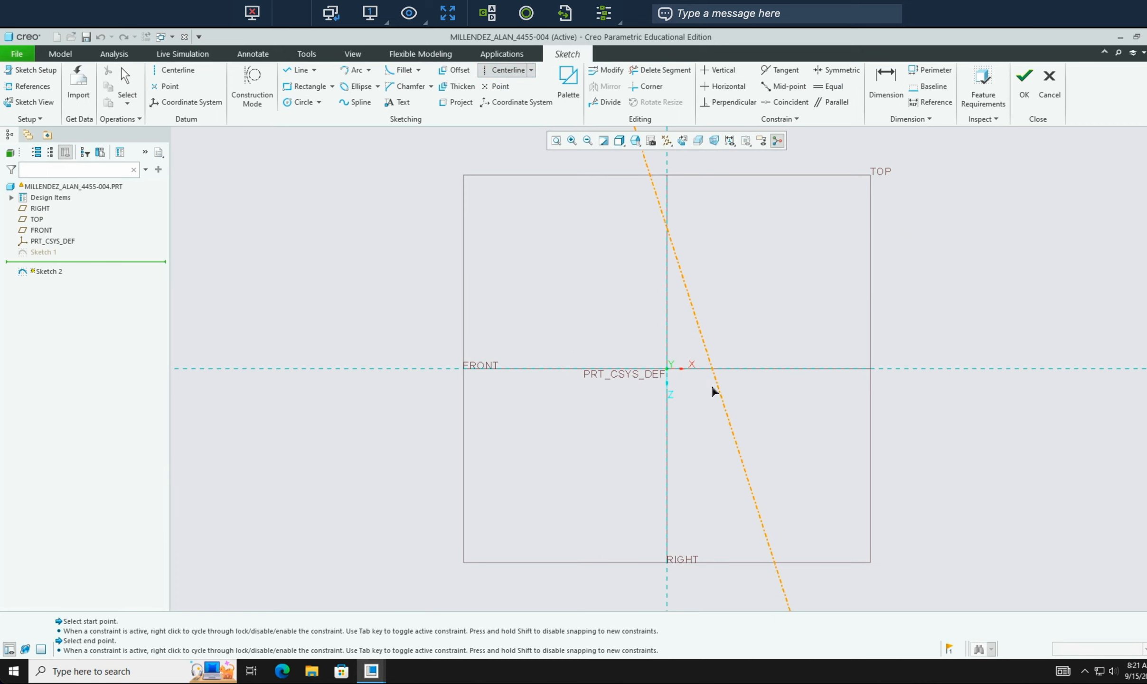
left_click(667, 468)
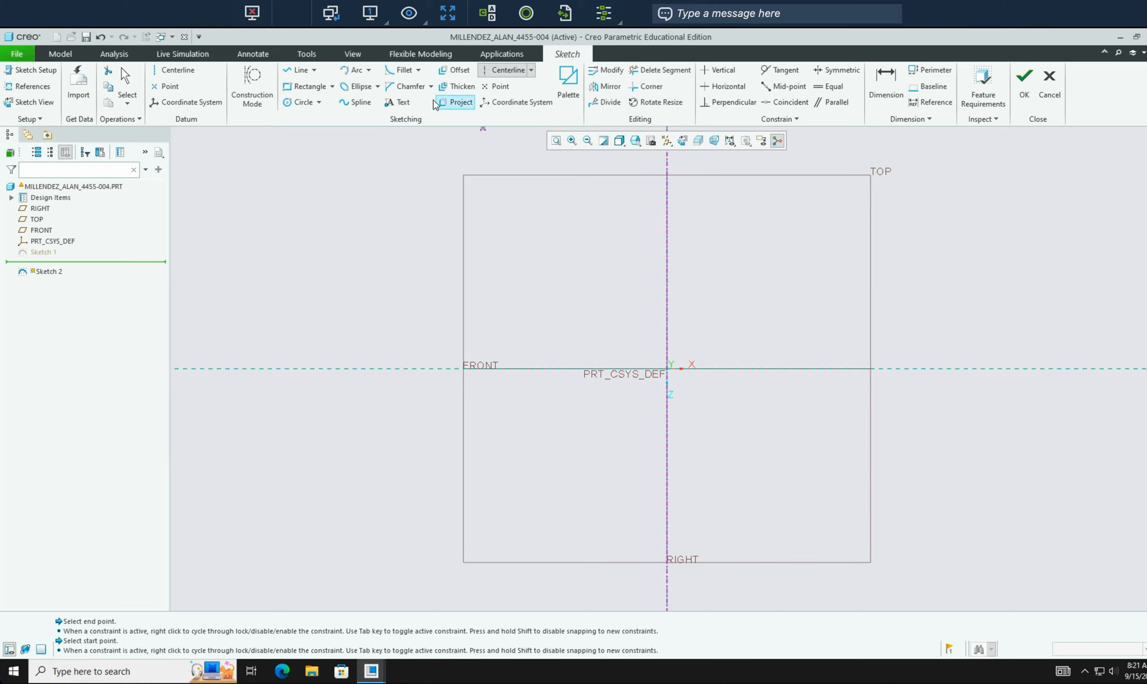
left_click(542, 368)
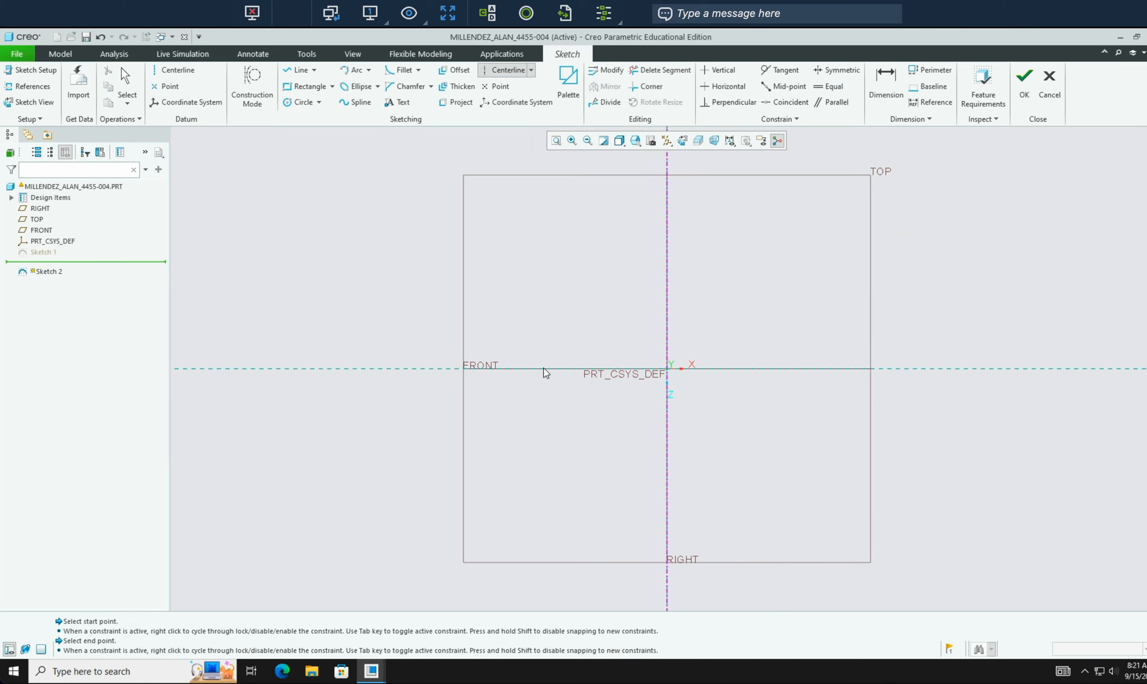
left_click(768, 374)
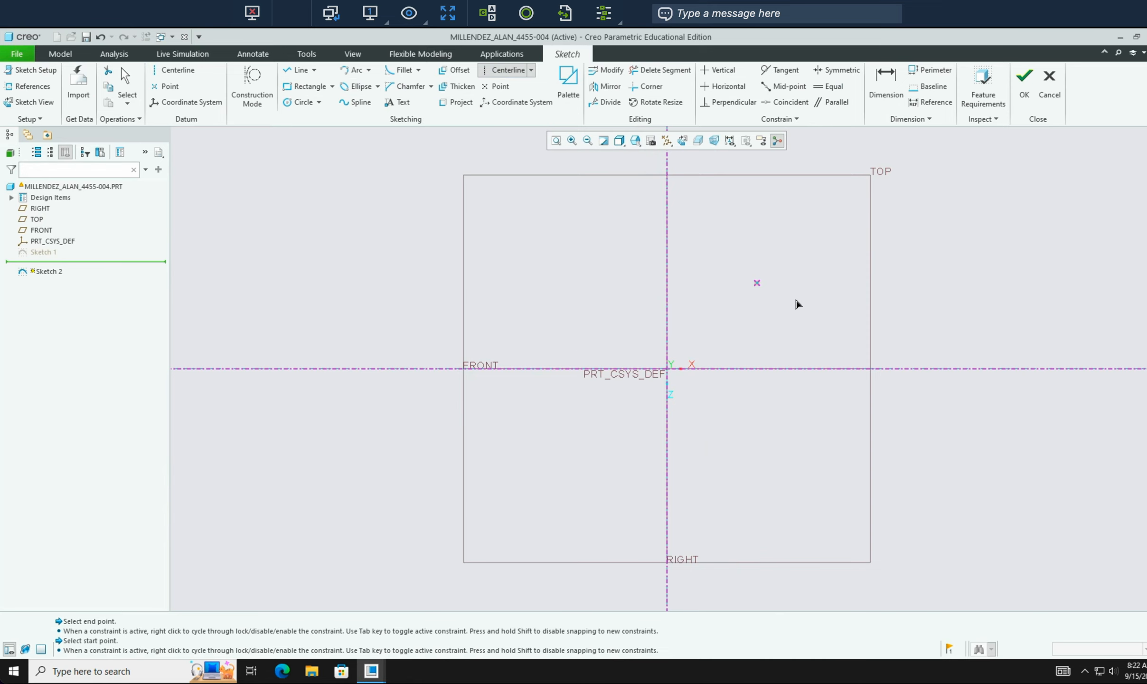
middle_click(797, 303)
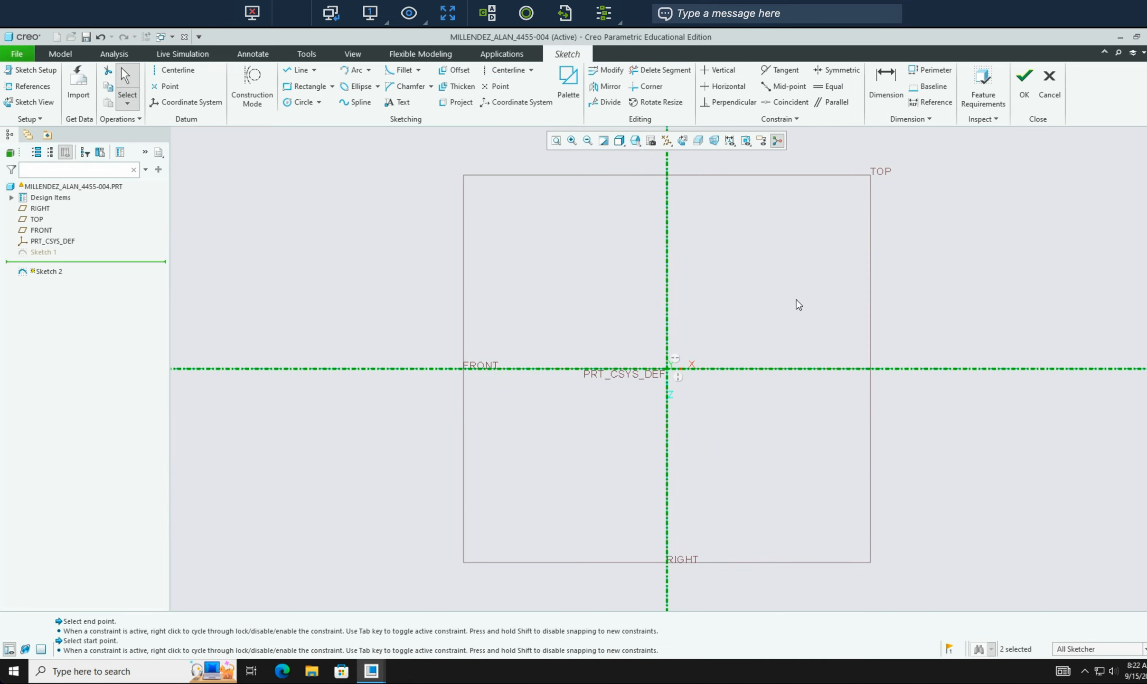
key("ctrl+Right")
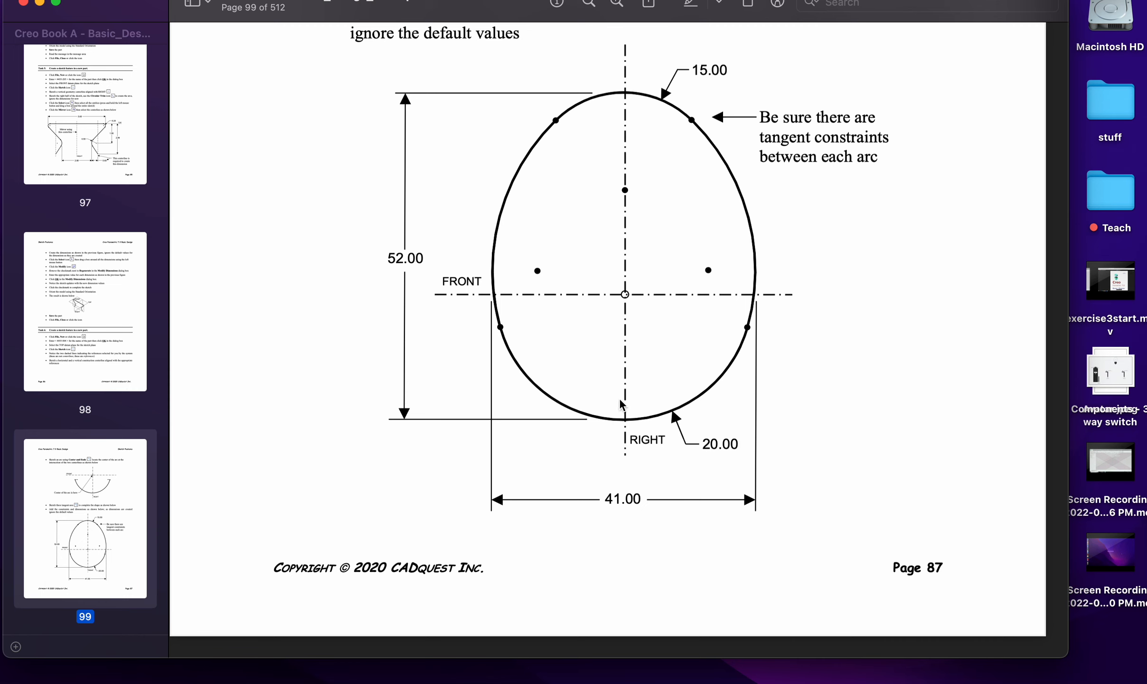
key("ctrl+Left")
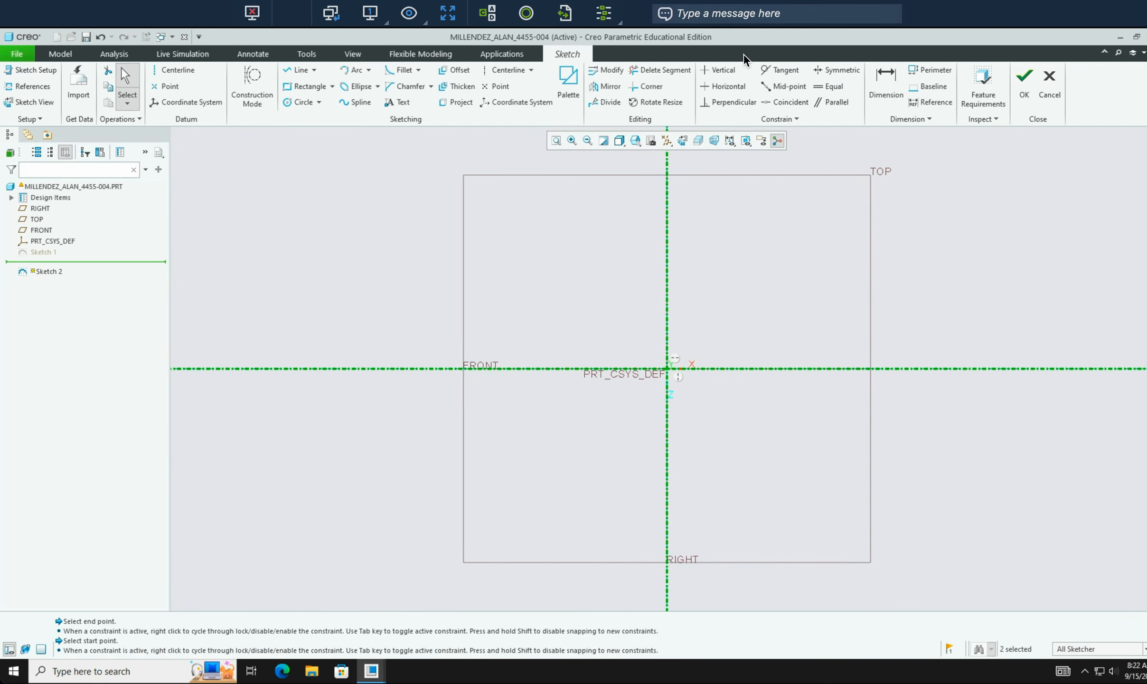